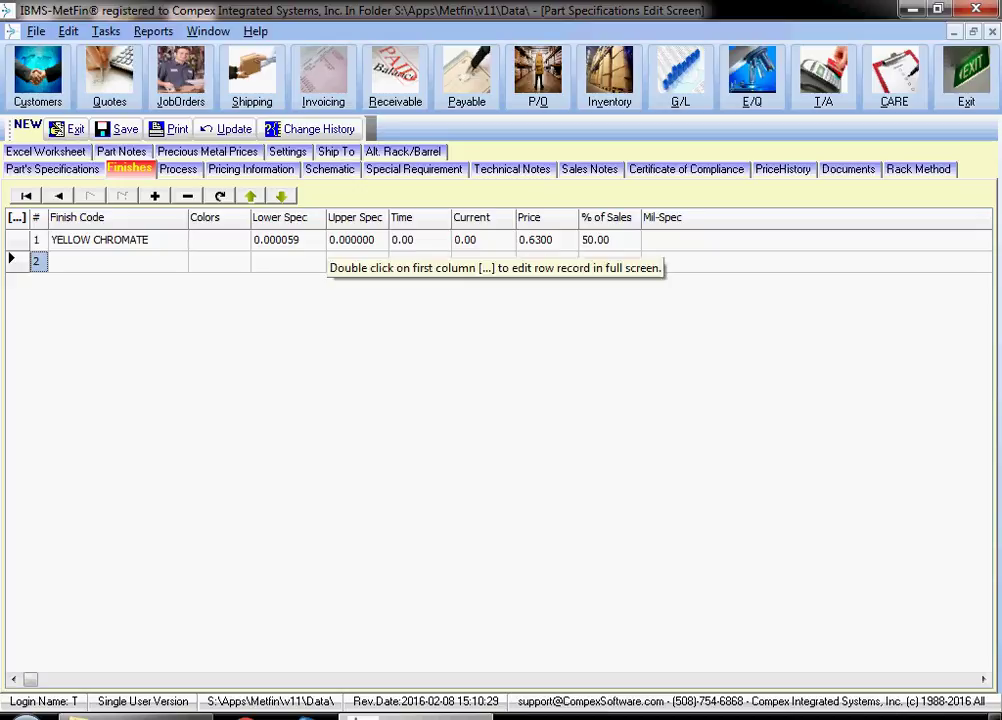
- Add ANODIZE as the finish code on the second row of the part's finishes
{"action": "left_click", "coordinate": [165, 261]}
{"action": "left_click", "coordinate": [175, 261]}
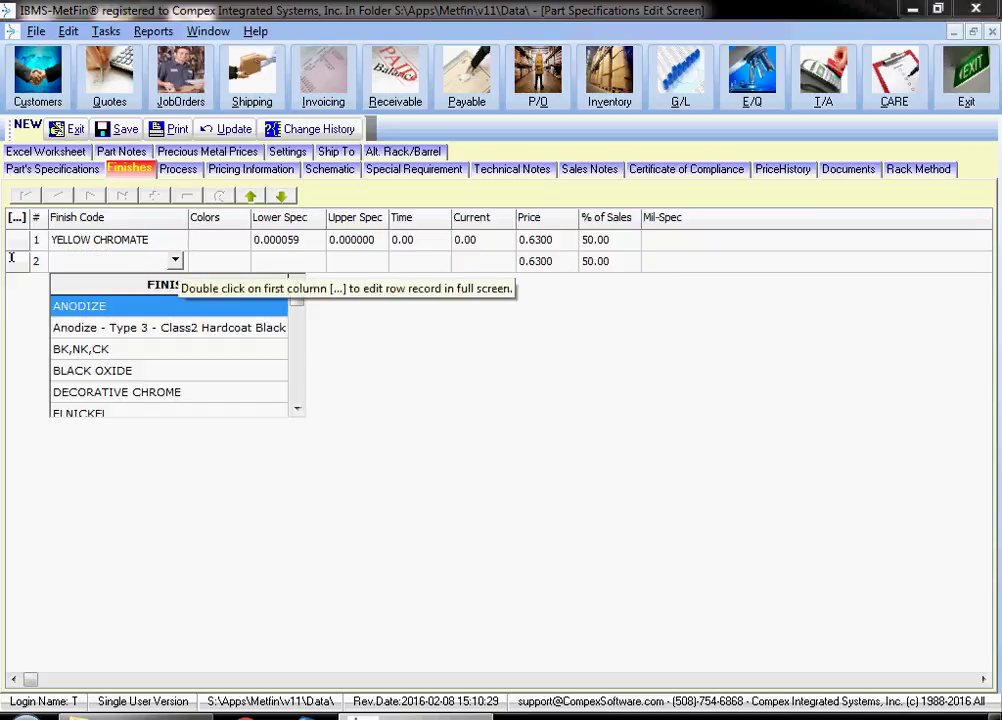
{"action": "key", "text": "Return"}
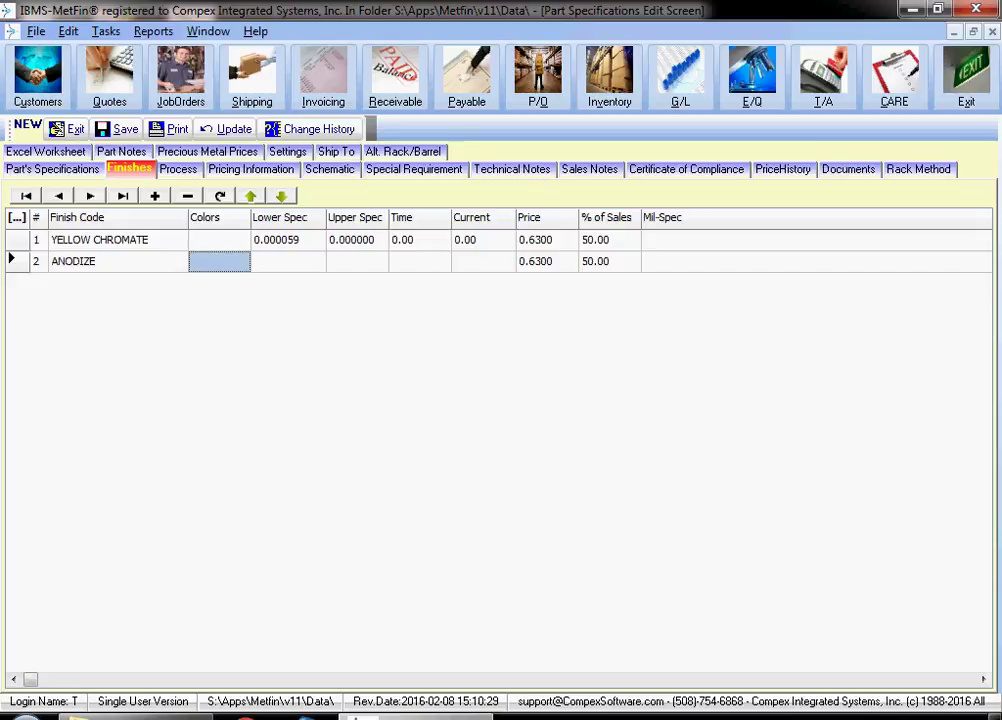
- Set the YELLOW CHROMATE finish's percentage of sales to 60
{"action": "left_click", "coordinate": [588, 240]}
{"action": "type", "text": "60"}
{"action": "key", "text": "Tab"}
{"action": "key", "text": "Down"}
{"action": "key", "text": "Left"}
{"action": "key", "text": "Left"}
{"action": "key", "text": "Left"}
{"action": "key", "text": "Left"}
{"action": "key", "text": "Left"}
{"action": "key", "text": "Left"}
{"action": "key", "text": "Left"}
{"action": "key", "text": "Left"}
{"action": "key", "text": "Left"}
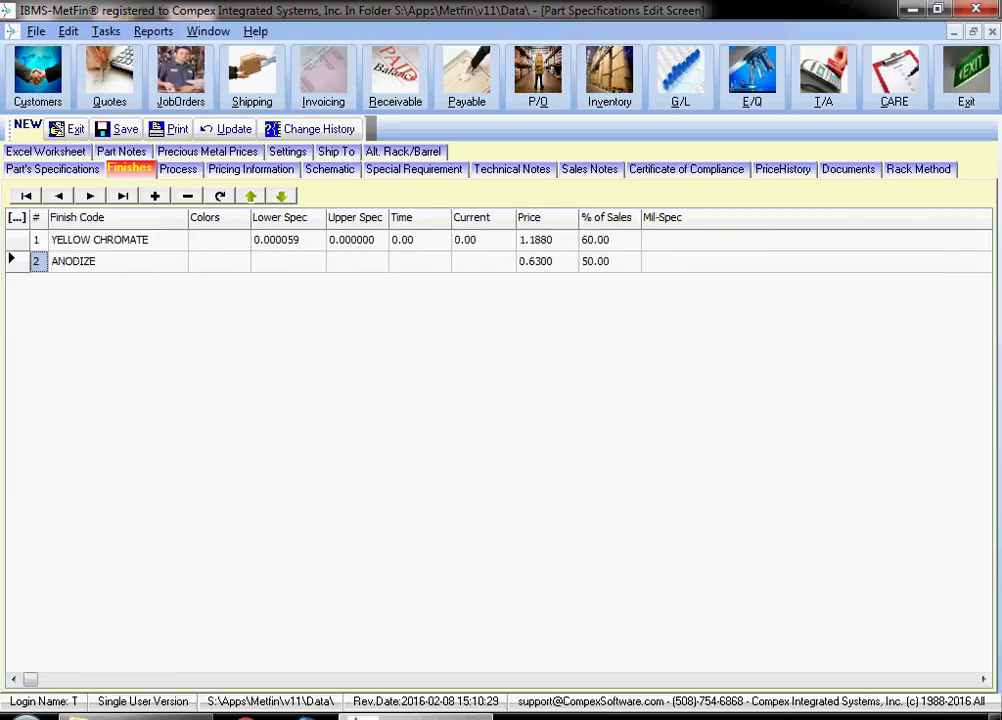
- Set the ANODIZE finish's percentage of sales to 40
{"action": "left_click", "coordinate": [588, 261]}
{"action": "type", "text": "40"}
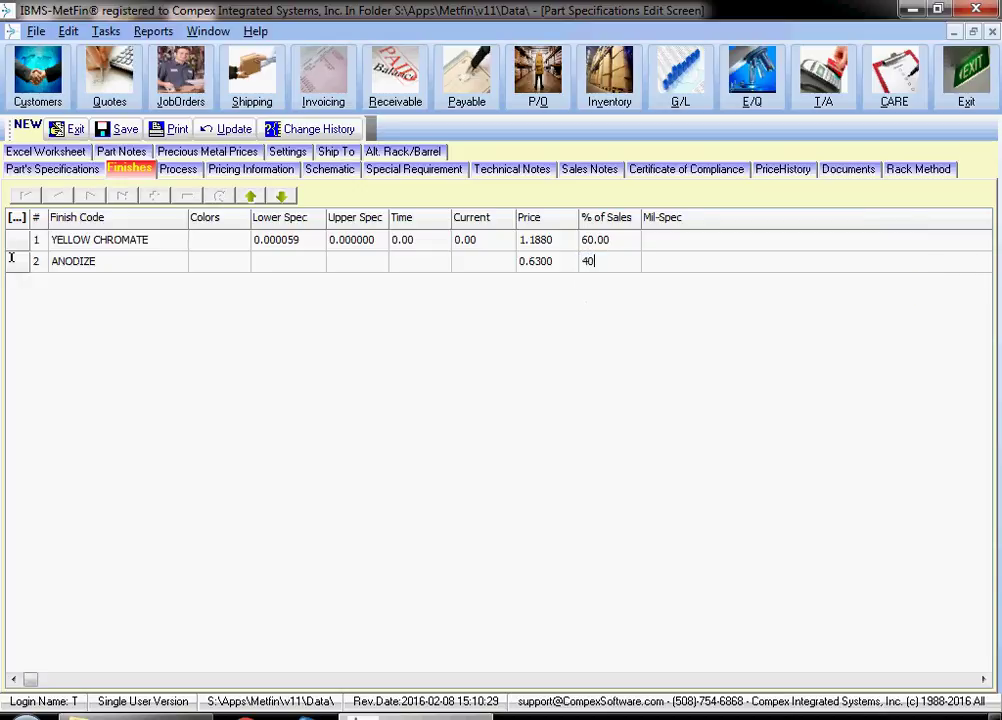
{"action": "key", "text": "Tab"}
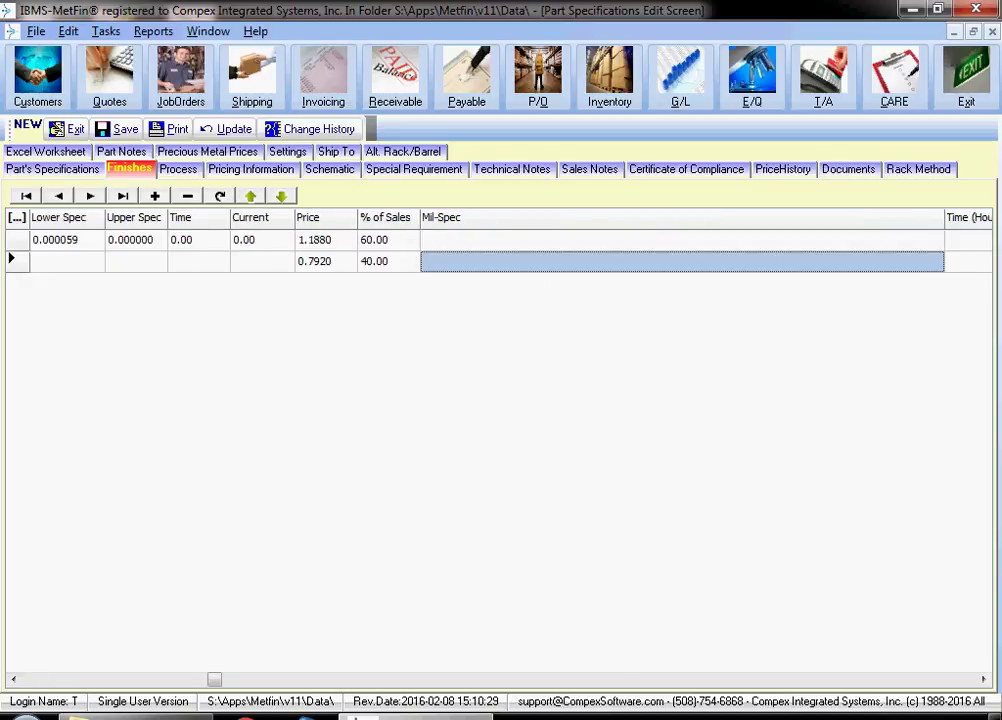
- Narrow the Mil-Spec column and assign mil-spec AU-654756 to the YELLOW CHROMATE finish
{"action": "left_click_drag", "start_coordinate": [944, 217], "coordinate": [557, 217]}
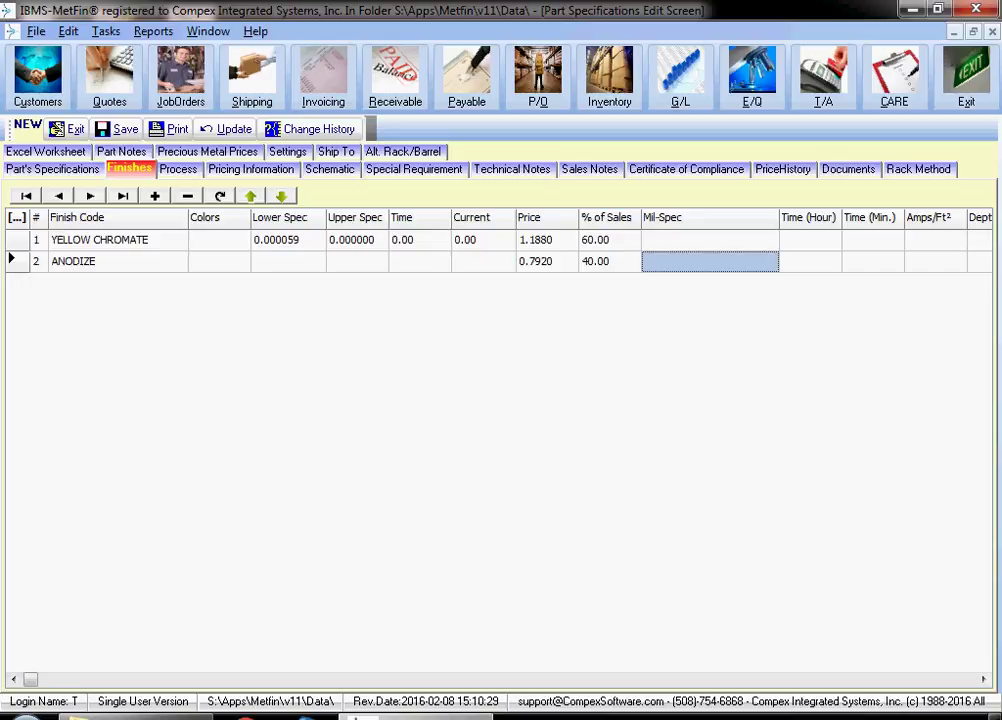
{"action": "left_click", "coordinate": [655, 241]}
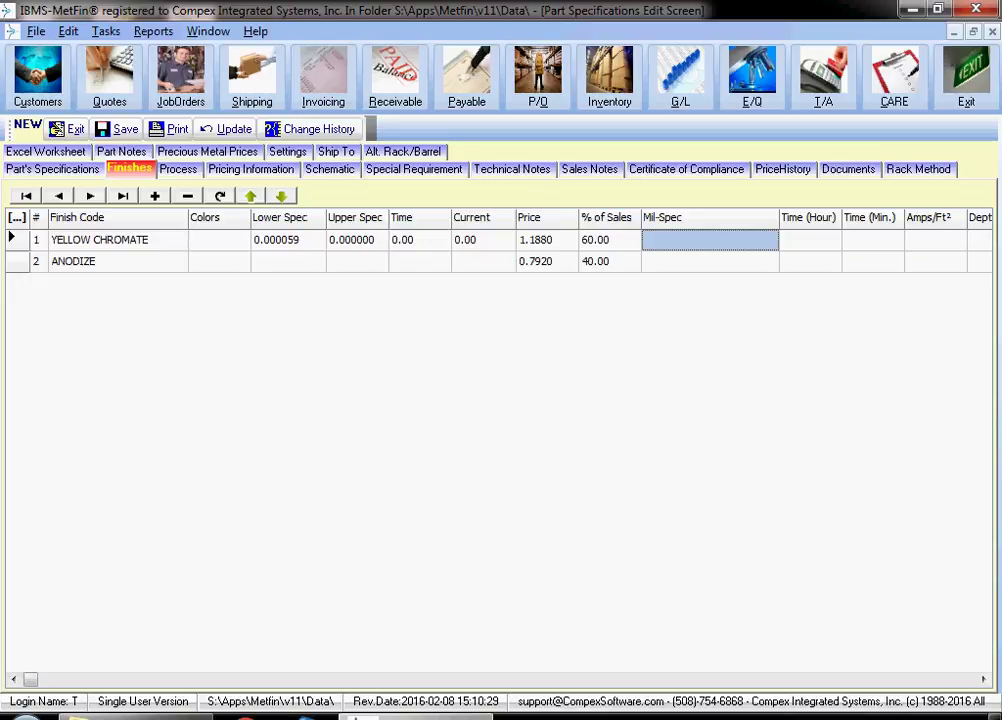
{"action": "left_click", "coordinate": [662, 240]}
{"action": "left_click", "coordinate": [767, 239]}
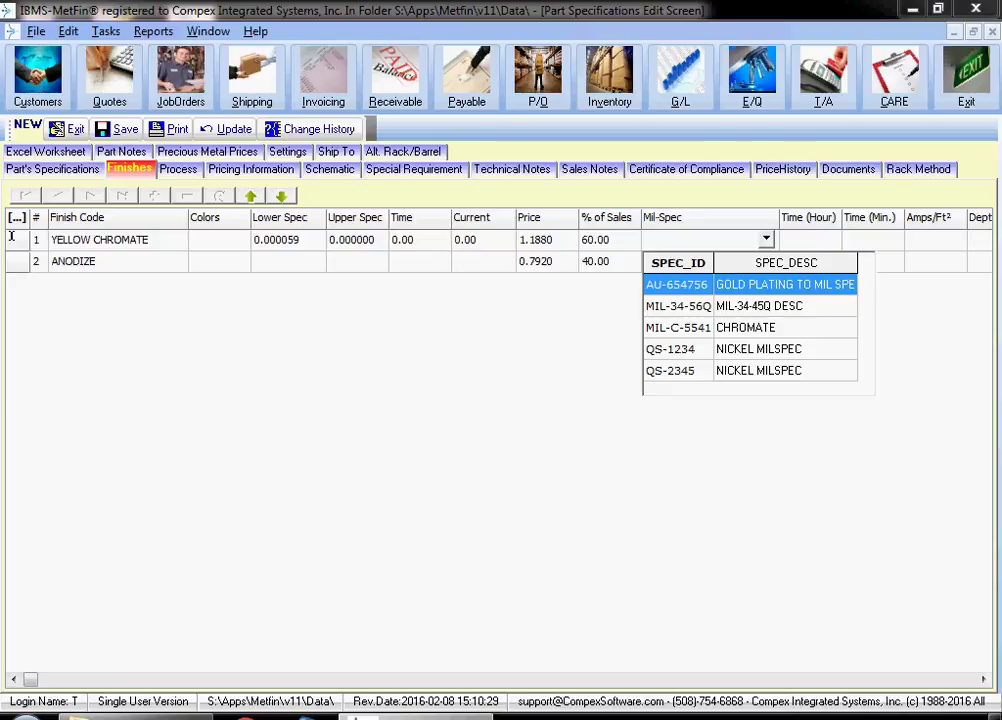
{"action": "left_click", "coordinate": [667, 284]}
{"action": "key", "text": "Return"}
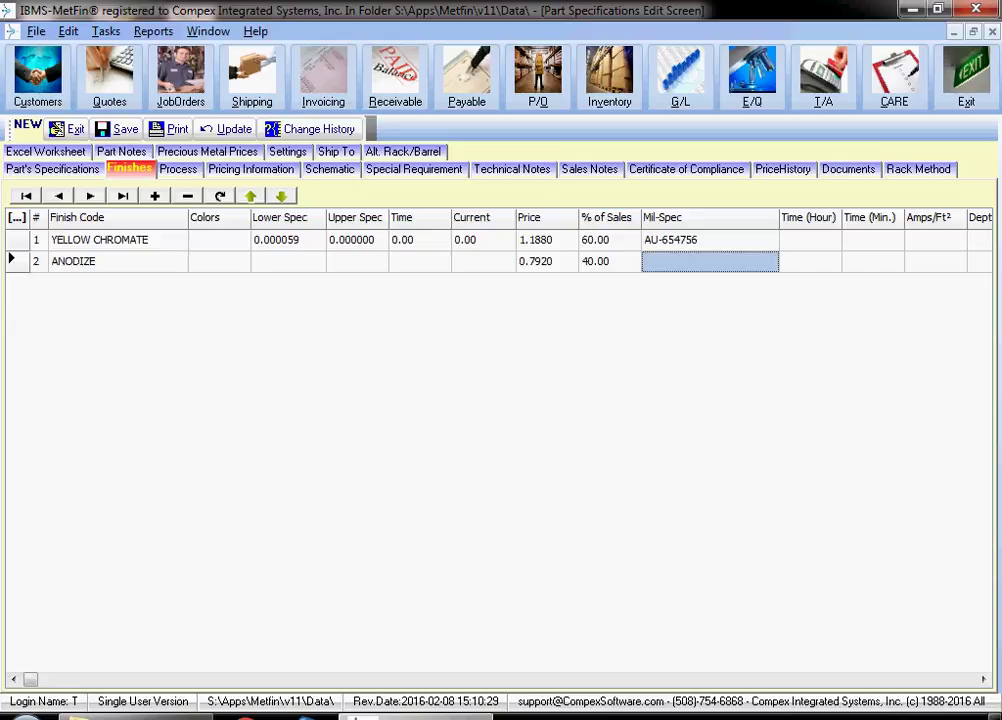
- Move the Dept column in front of Mil-Spec and assign the GOLD department to the YELLOW CHROMATE finish
{"action": "left_click_drag", "start_coordinate": [984, 218], "coordinate": [656, 218]}
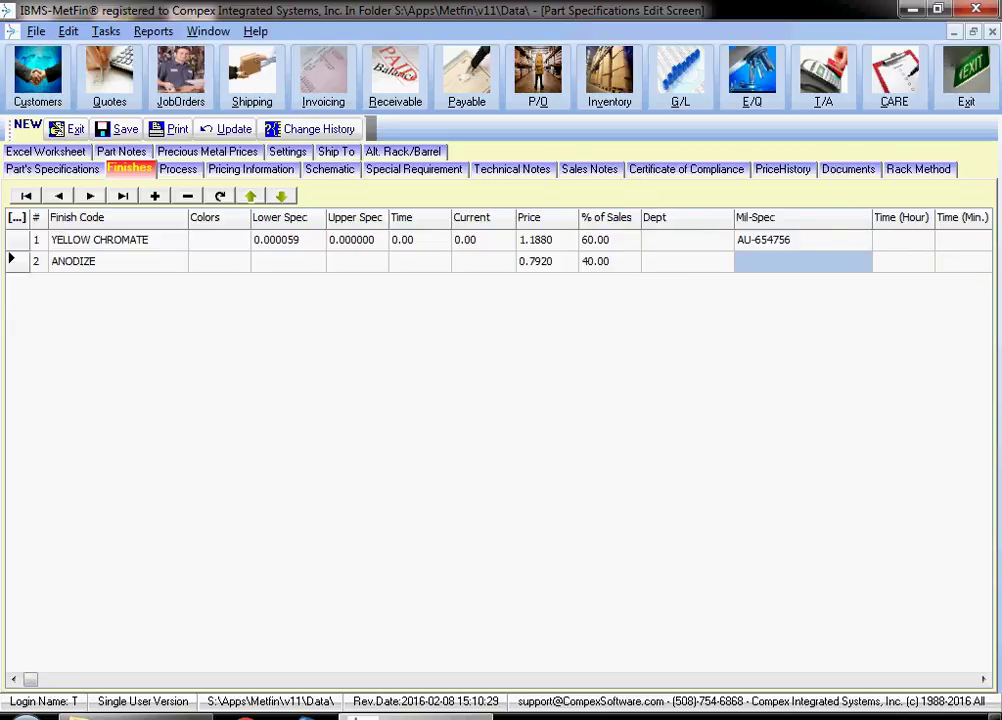
{"action": "left_click", "coordinate": [684, 240]}
{"action": "left_click", "coordinate": [684, 240]}
{"action": "key", "text": "Down"}
{"action": "key", "text": "Down"}
{"action": "key", "text": "Down"}
{"action": "key", "text": "Down"}
{"action": "key", "text": "Down"}
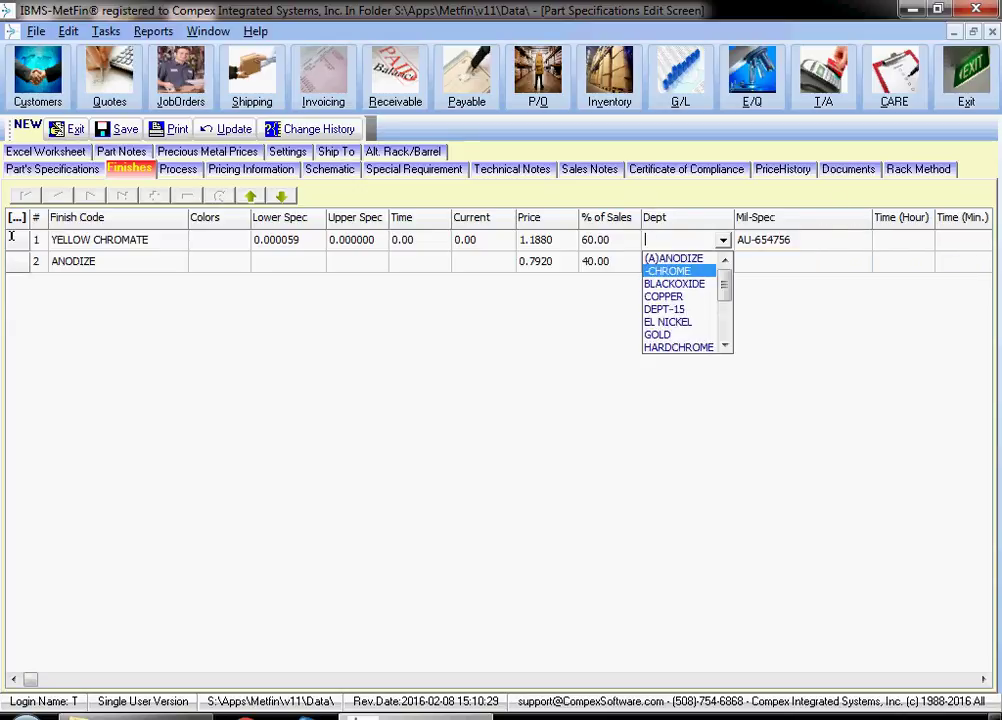
{"action": "key", "text": "Down"}
{"action": "key", "text": "Return"}
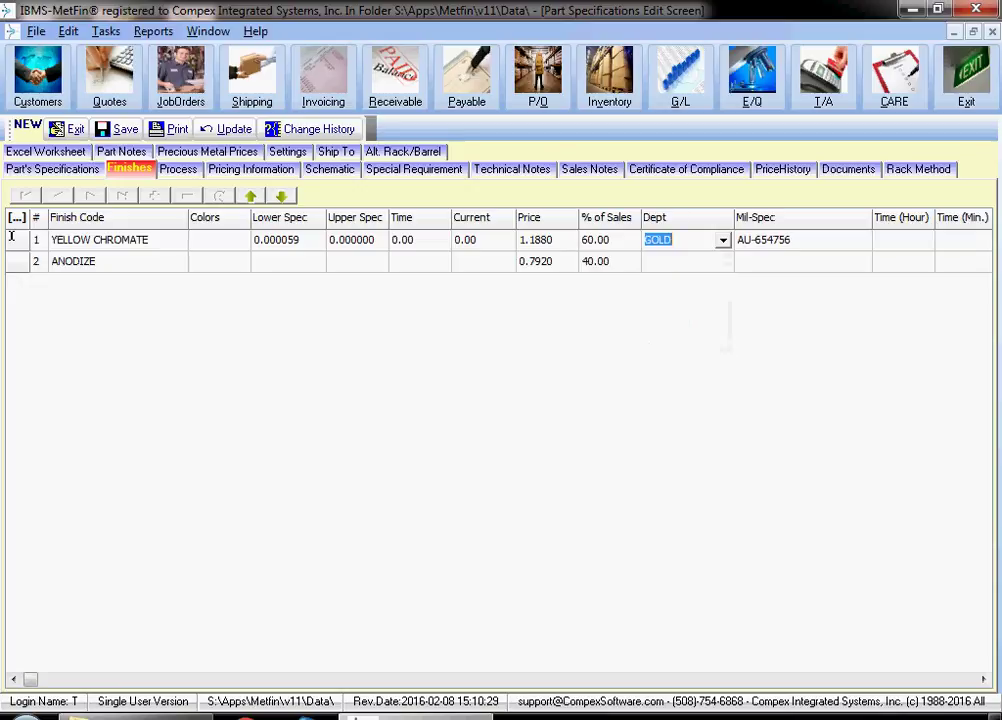
{"action": "key", "text": "Down"}
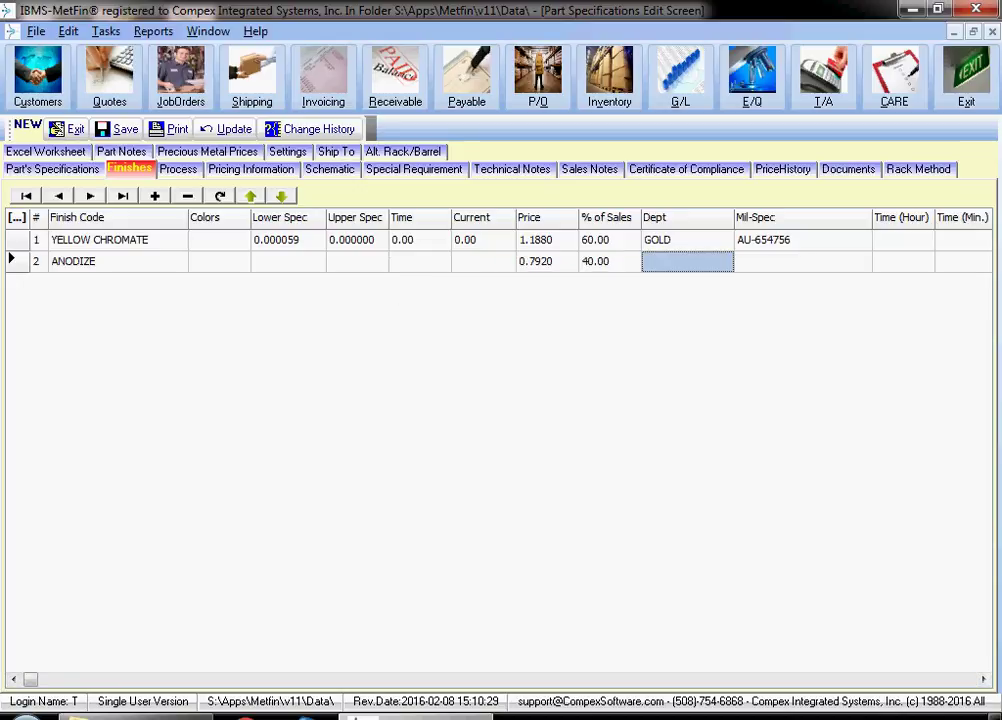
- Look through the remaining columns of the finishes grid and open the part's process
{"action": "left_click", "coordinate": [903, 240]}
{"action": "key", "text": "Tab"}
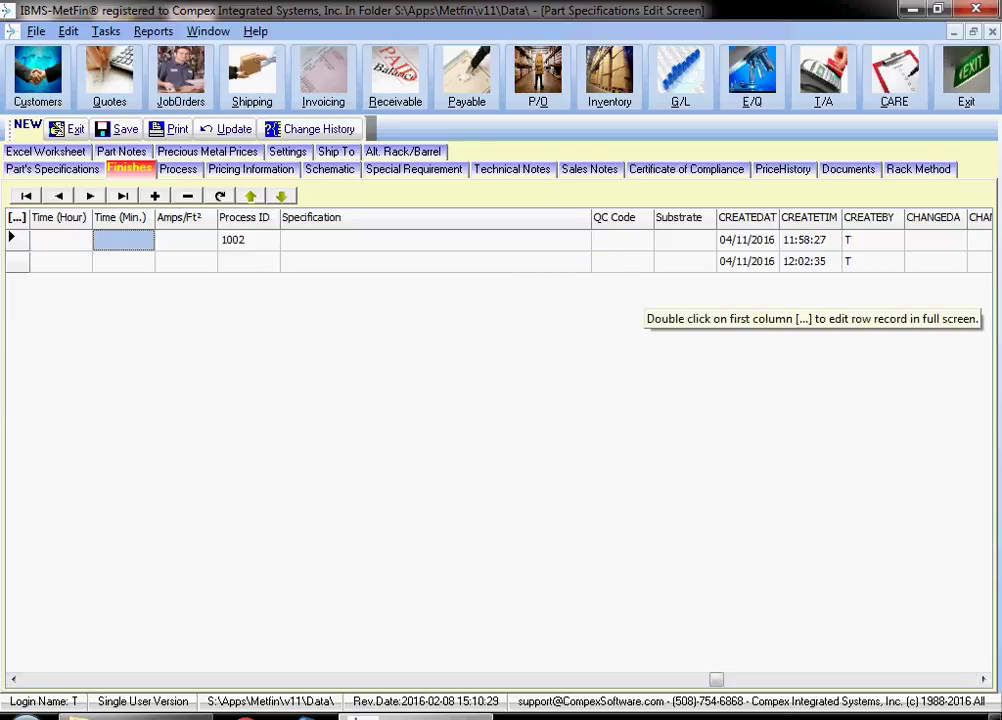
{"action": "left_click", "coordinate": [650, 679]}
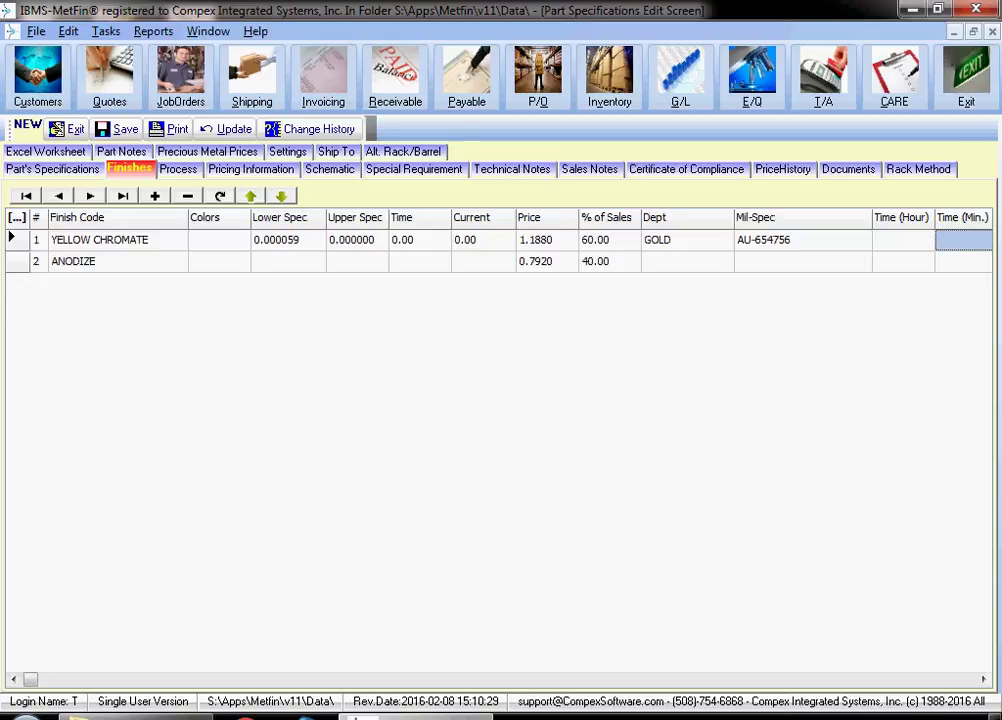
{"action": "left_click", "coordinate": [179, 170]}
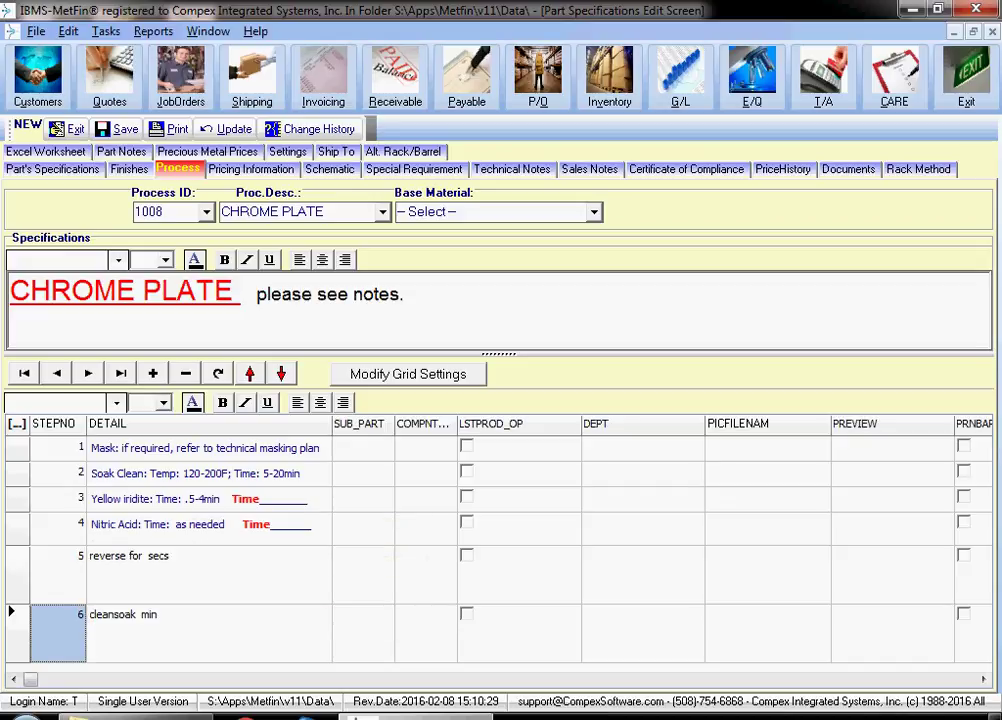
- Format the temperature range 120-200F in the detail of process step 2 as red underlined text
{"action": "left_click", "coordinate": [12, 472]}
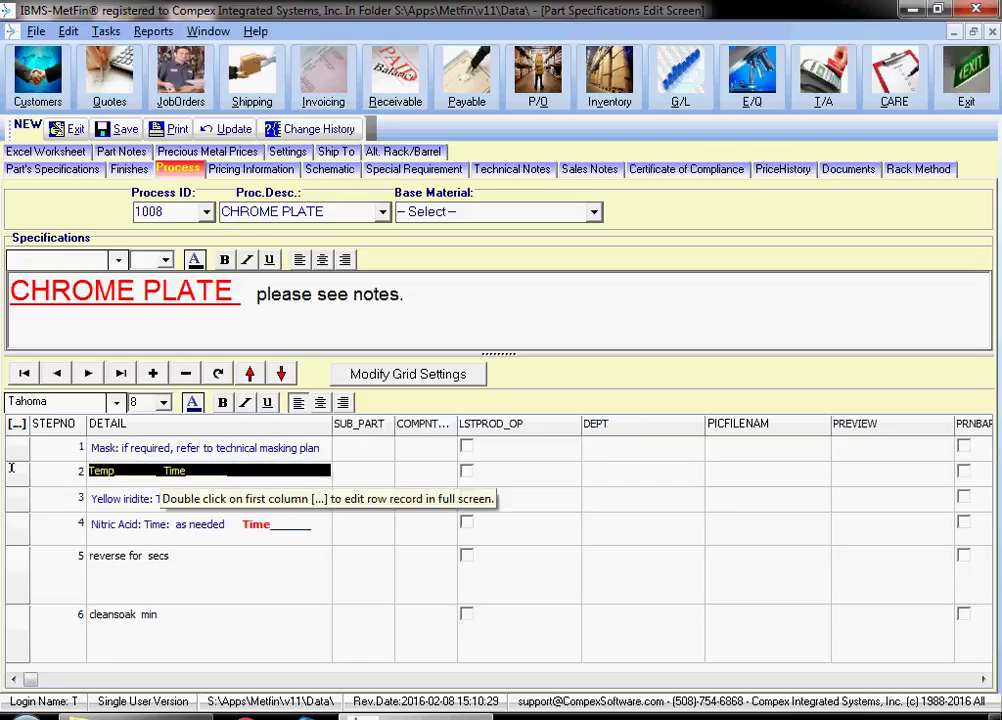
{"action": "key", "text": "Down"}
{"action": "left_click", "coordinate": [12, 468]}
{"action": "left_click_drag", "start_coordinate": [192, 471], "coordinate": [225, 471]}
{"action": "left_click", "coordinate": [193, 403]}
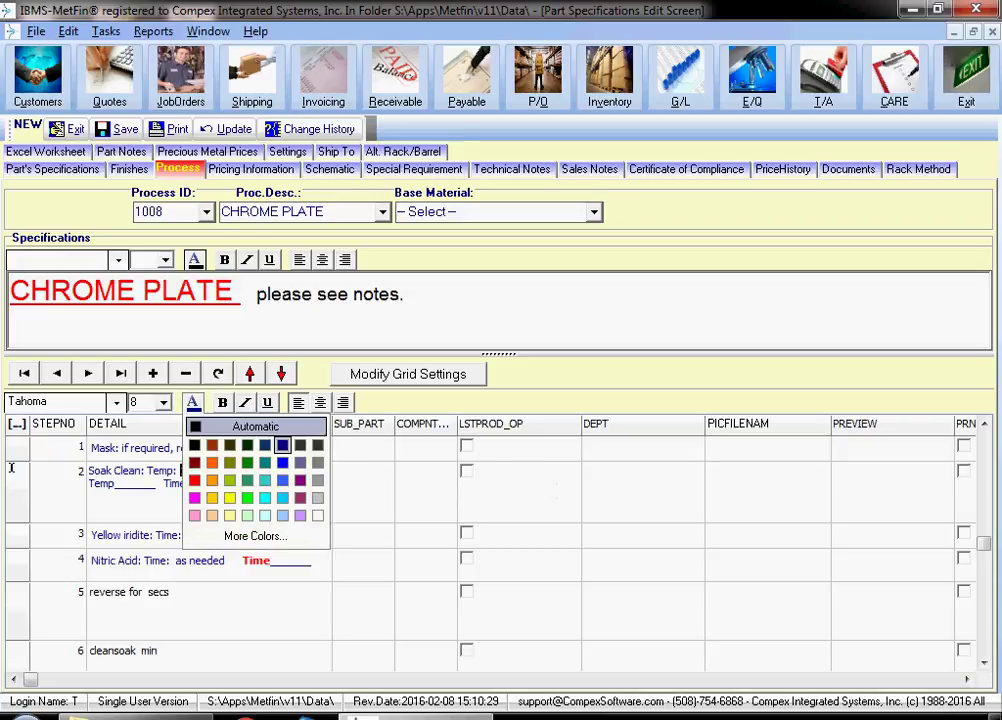
{"action": "left_click", "coordinate": [195, 481]}
{"action": "left_click_drag", "start_coordinate": [219, 471], "coordinate": [180, 471]}
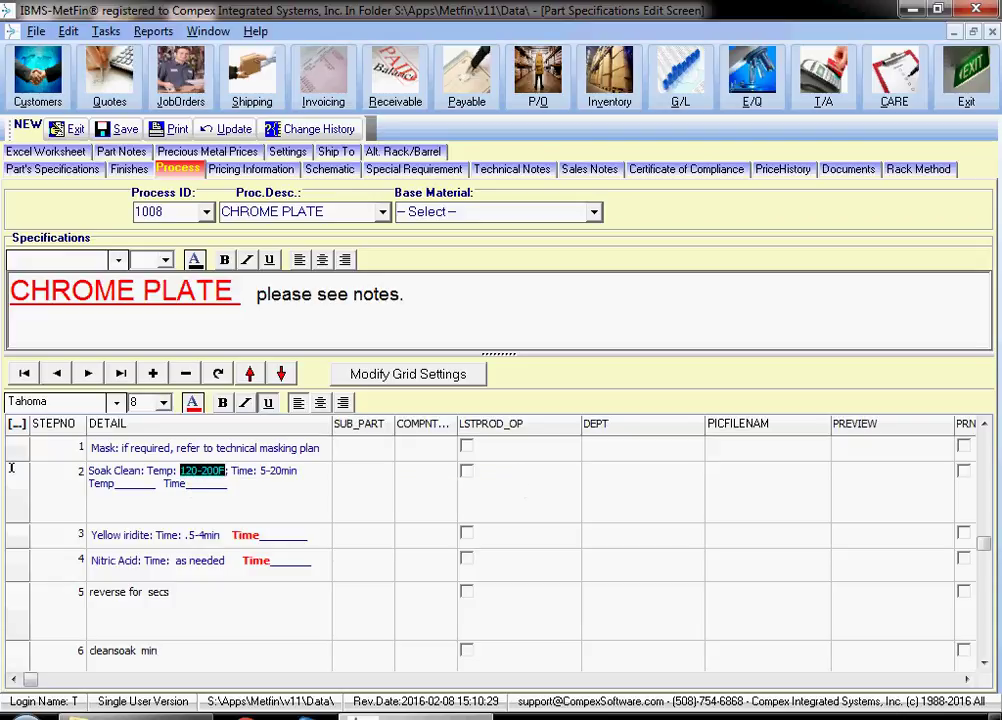
{"action": "left_click", "coordinate": [228, 471]}
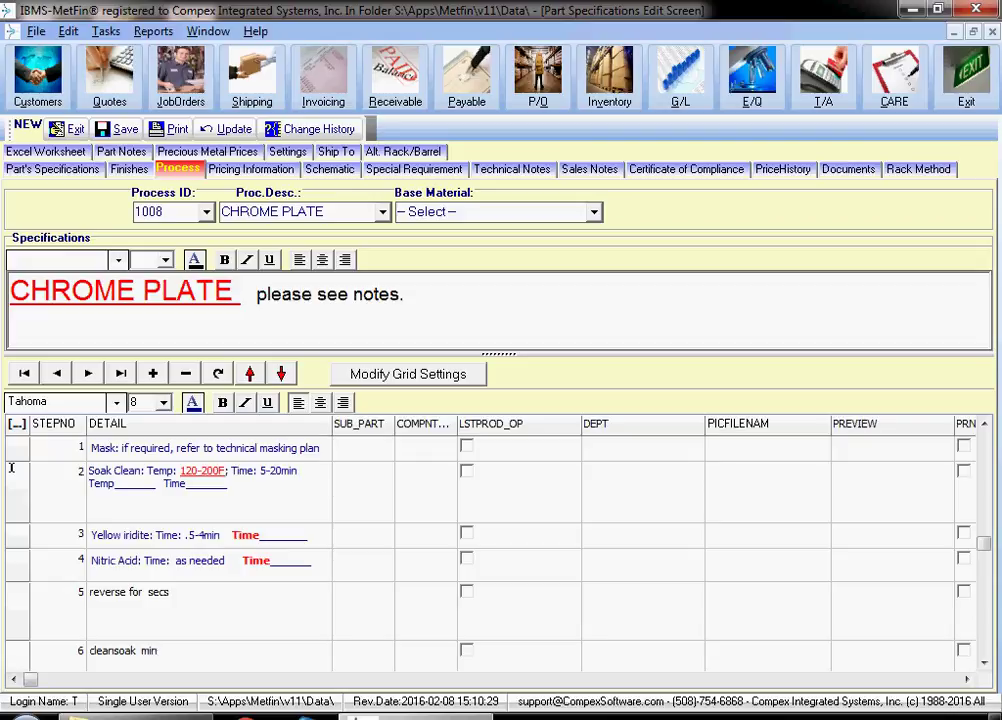
- Load the PASSIVATE process, ID 1015, as the part's process
{"action": "left_click", "coordinate": [206, 212]}
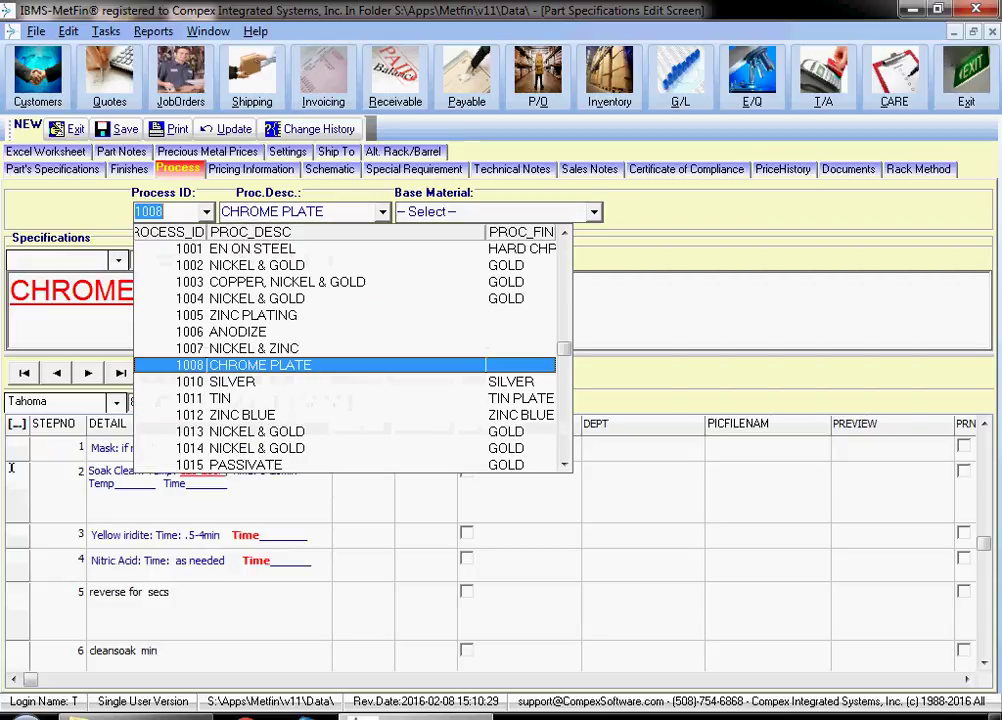
{"action": "left_click", "coordinate": [206, 212]}
{"action": "key", "text": "Tab"}
{"action": "key", "text": "alt+Down"}
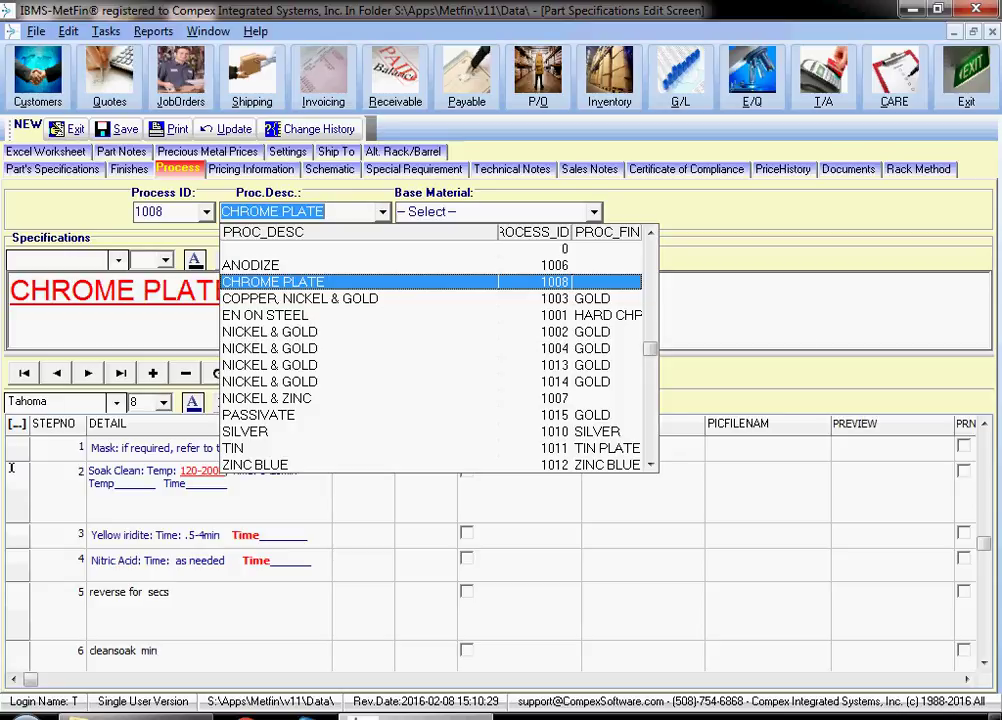
{"action": "left_click", "coordinate": [259, 415]}
{"action": "left_click", "coordinate": [460, 410]}
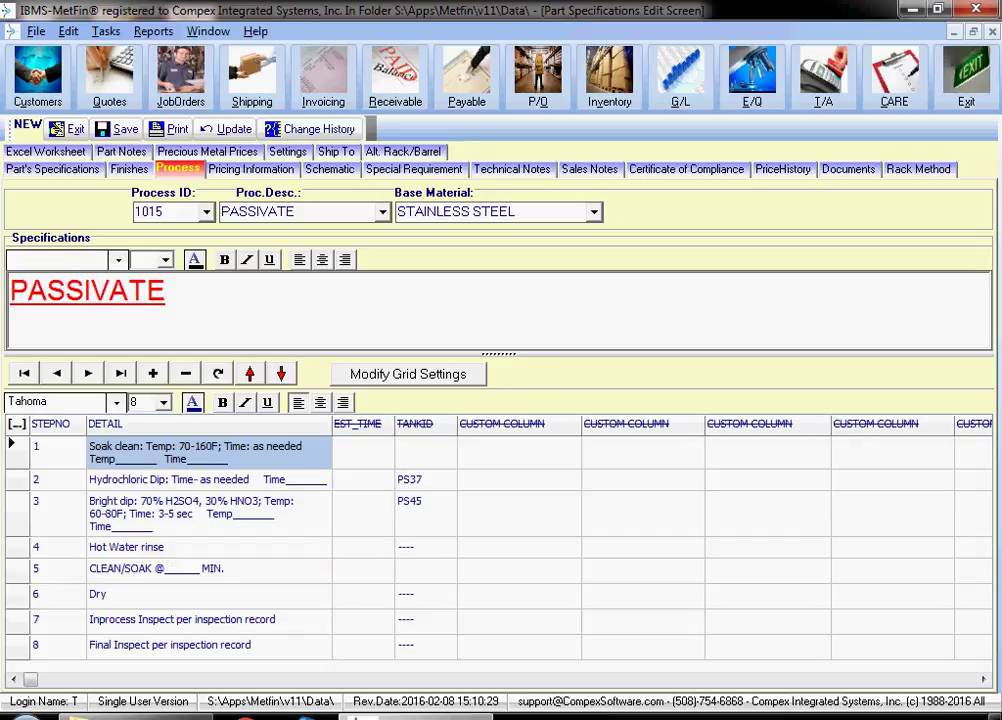
- Open process 1003, COPPER, NICKEL & GOLD, for editing from the Process Directory
{"action": "left_click", "coordinate": [181, 75]}
{"action": "left_click", "coordinate": [756, 244]}
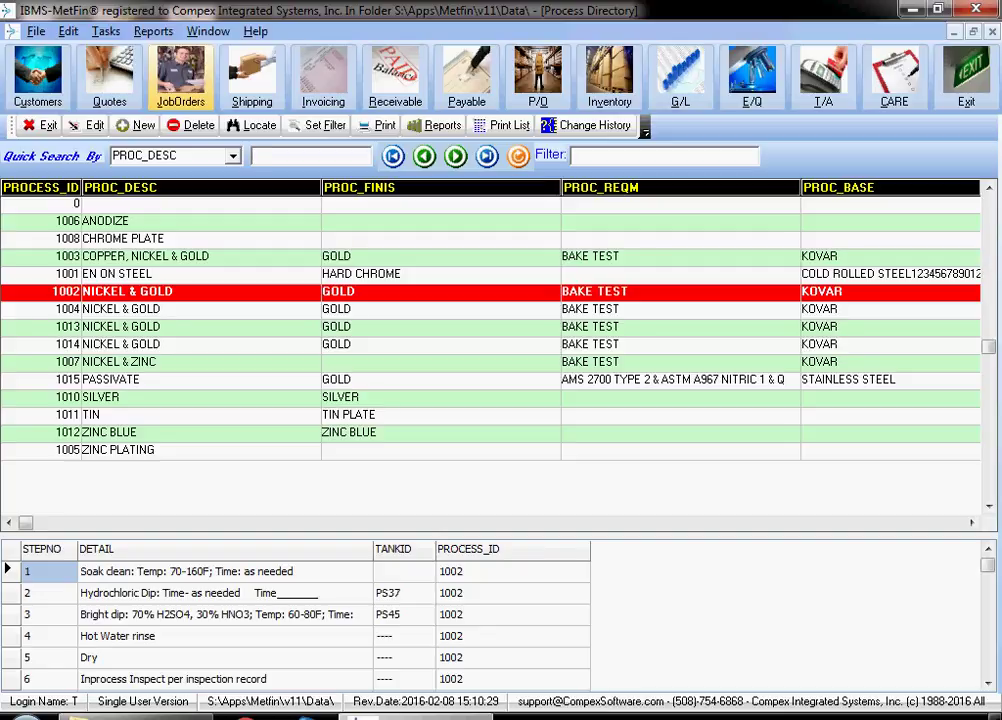
{"action": "left_click", "coordinate": [120, 344]}
{"action": "key", "text": "Up"}
{"action": "key", "text": "Up"}
{"action": "key", "text": "Up"}
{"action": "key", "text": "Up"}
{"action": "key", "text": "Up"}
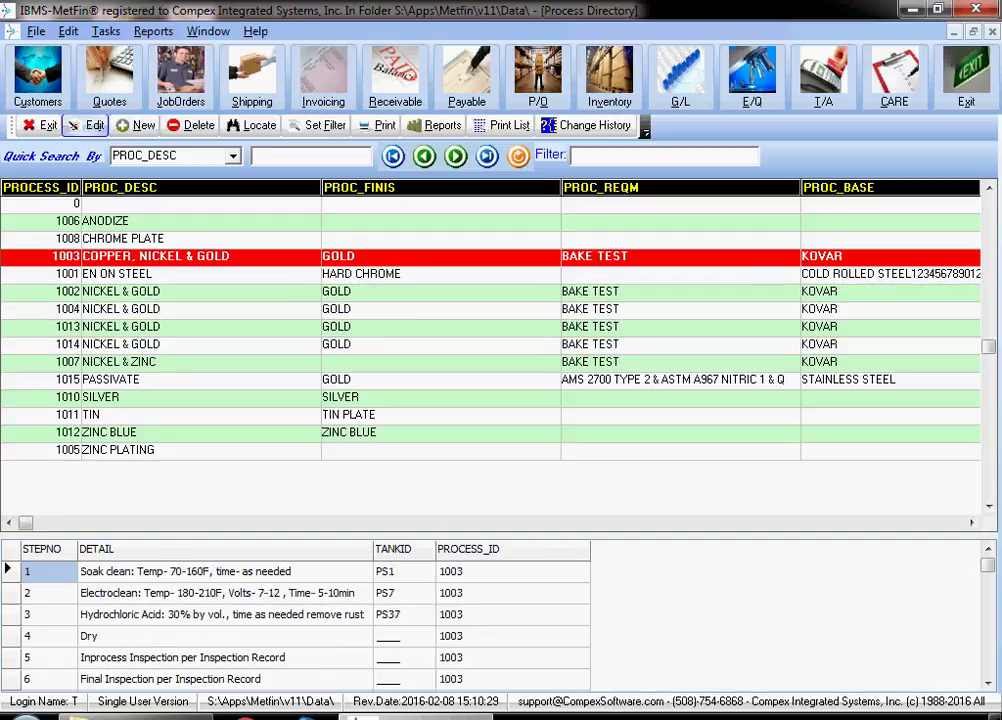
{"action": "left_click", "coordinate": [84, 125]}
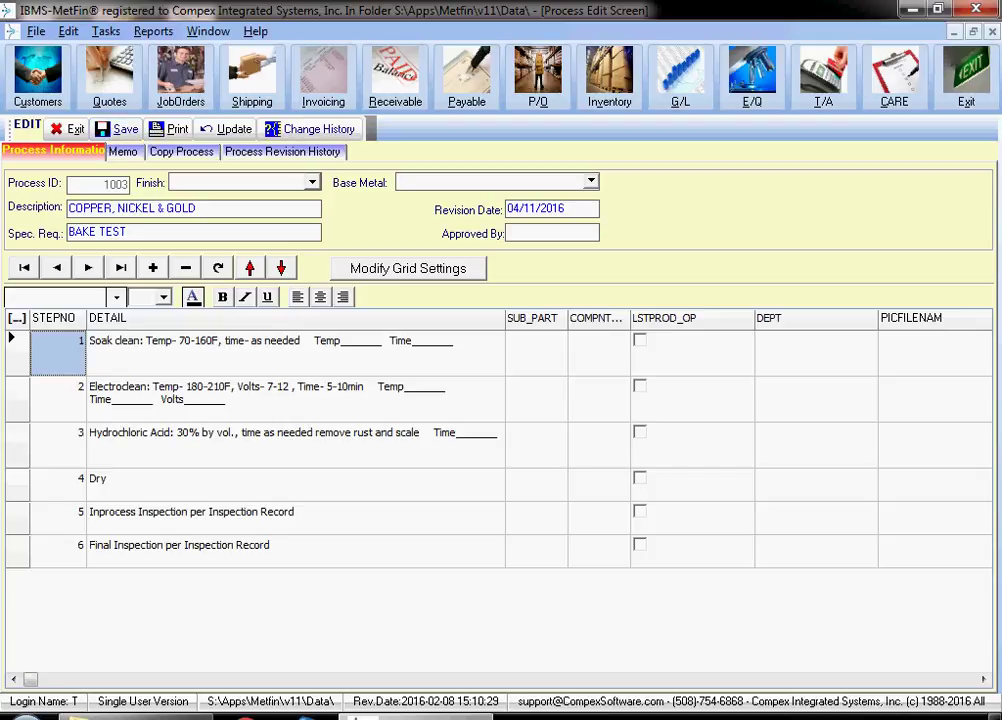
- Review the process's copy options and revision history, and return to the part's process
{"action": "left_click", "coordinate": [182, 151]}
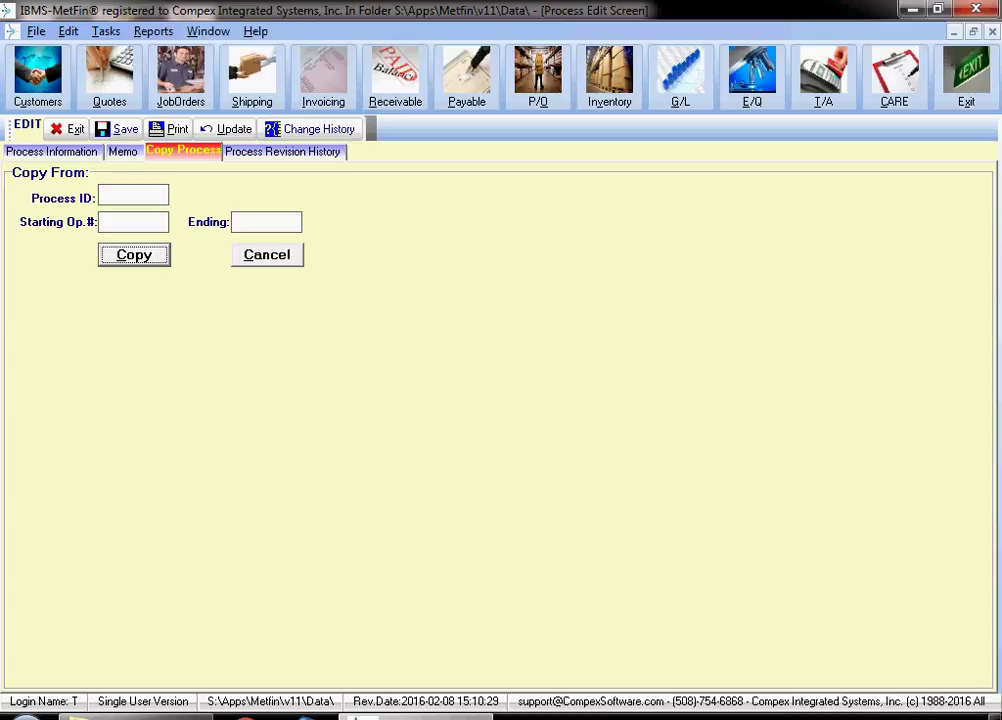
{"action": "left_click", "coordinate": [283, 152]}
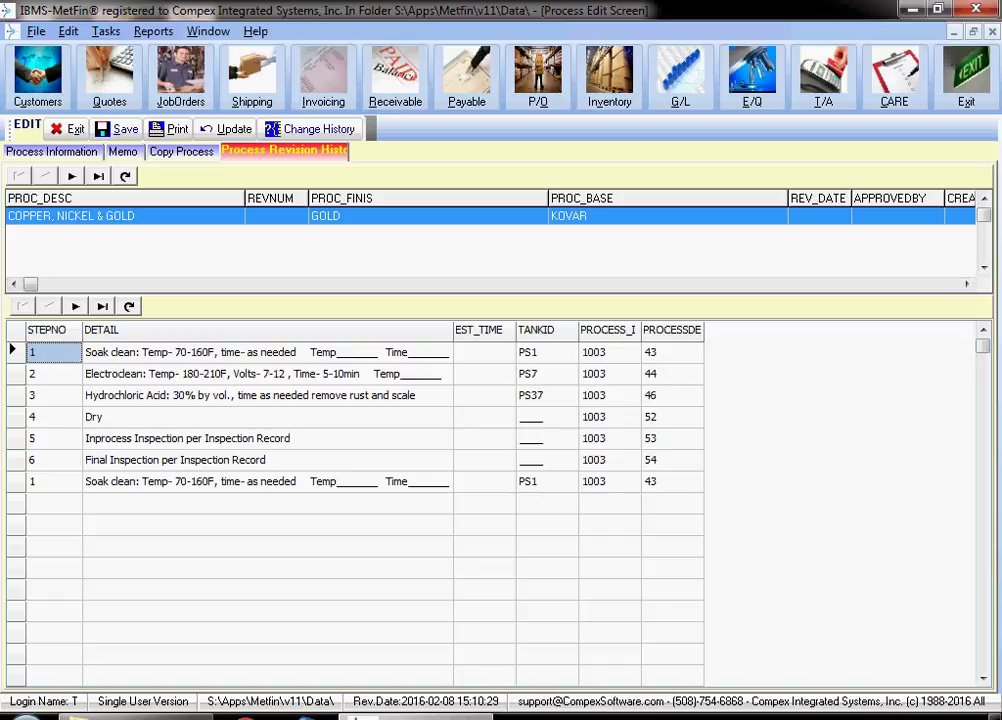
{"action": "left_click", "coordinate": [52, 151]}
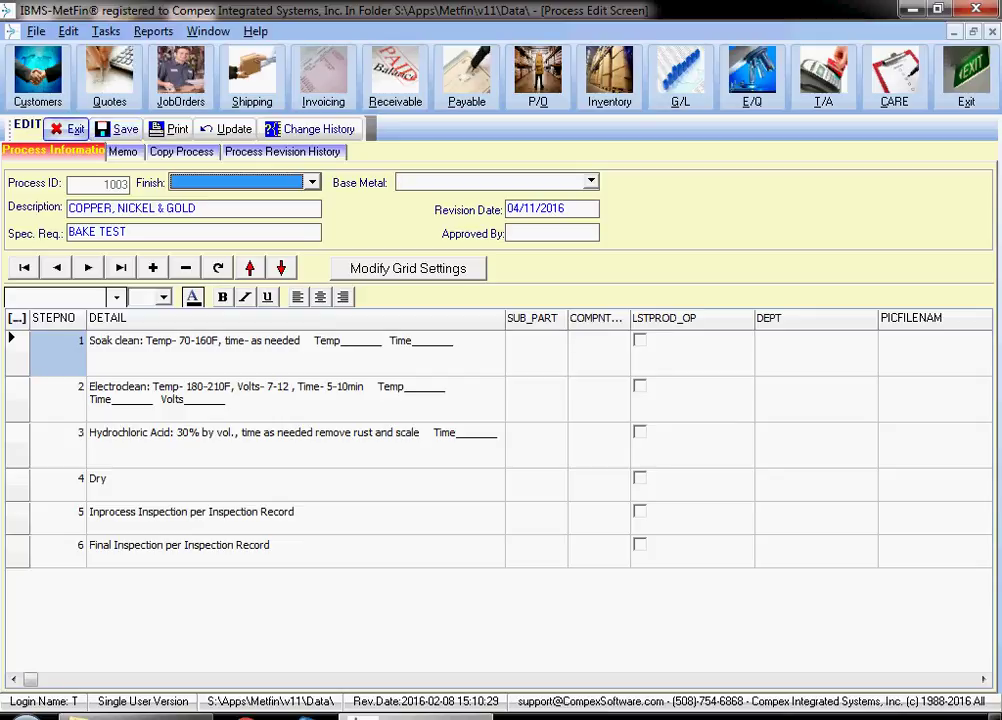
{"action": "left_click", "coordinate": [70, 128]}
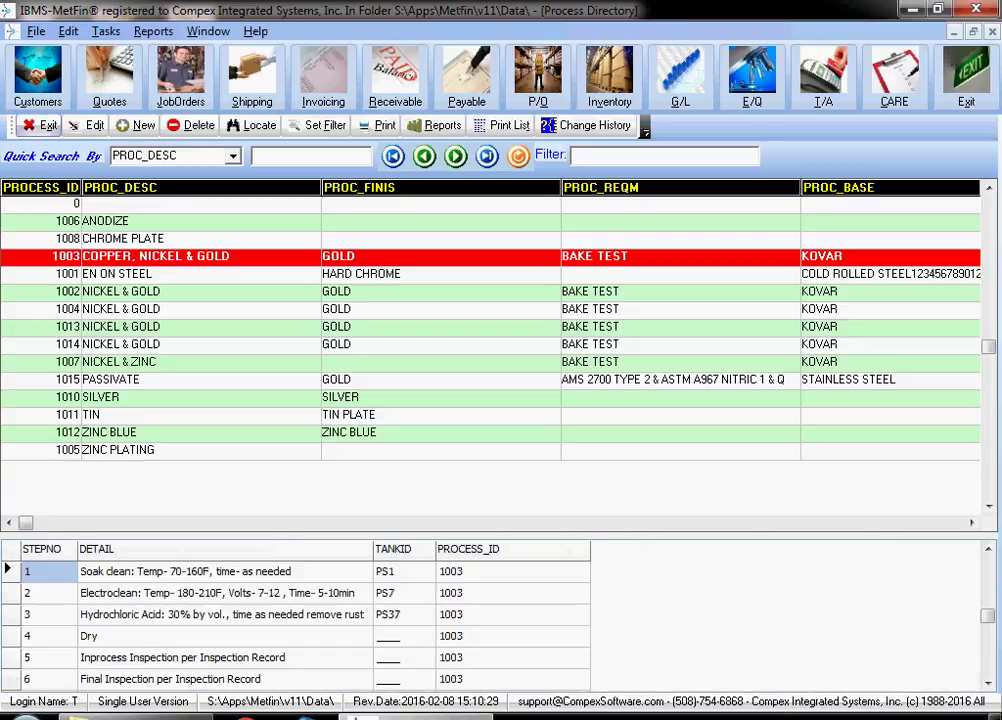
{"action": "left_click", "coordinate": [40, 125]}
{"action": "left_click", "coordinate": [508, 463]}
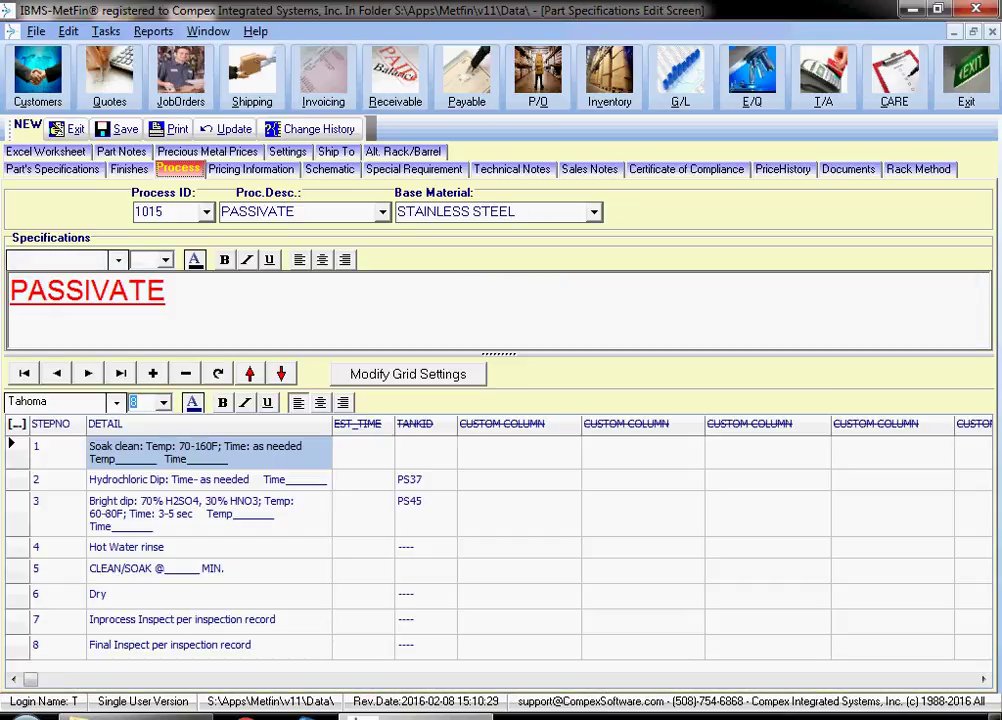
- Change the part's process to TIN
{"action": "left_click", "coordinate": [383, 212]}
{"action": "left_click", "coordinate": [236, 435]}
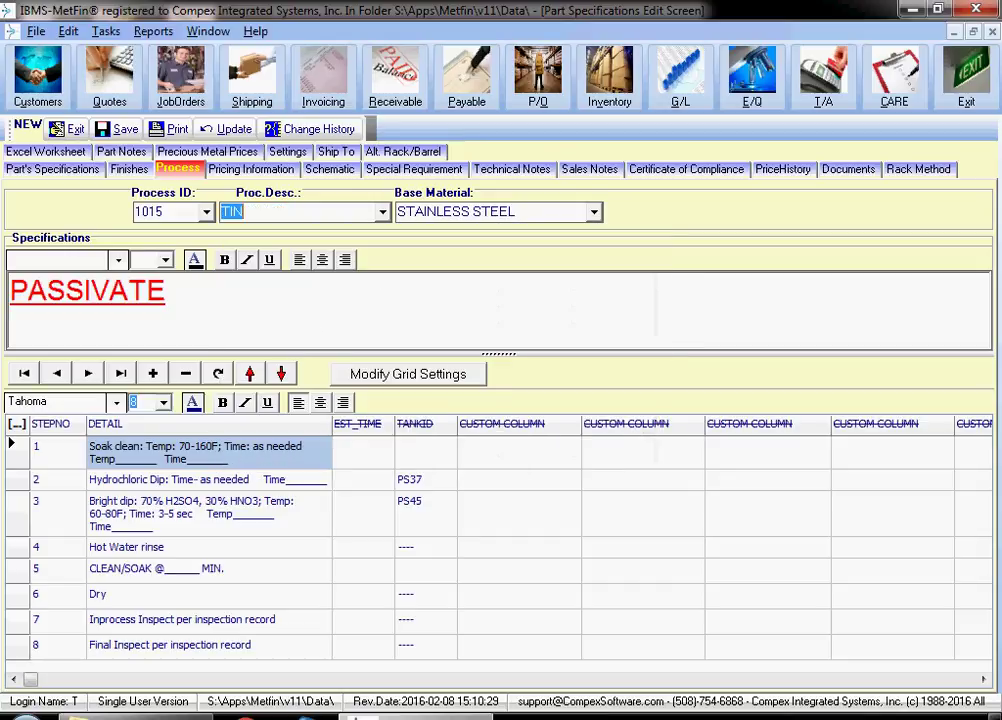
{"action": "key", "text": "Left"}
{"action": "key", "text": "Return"}
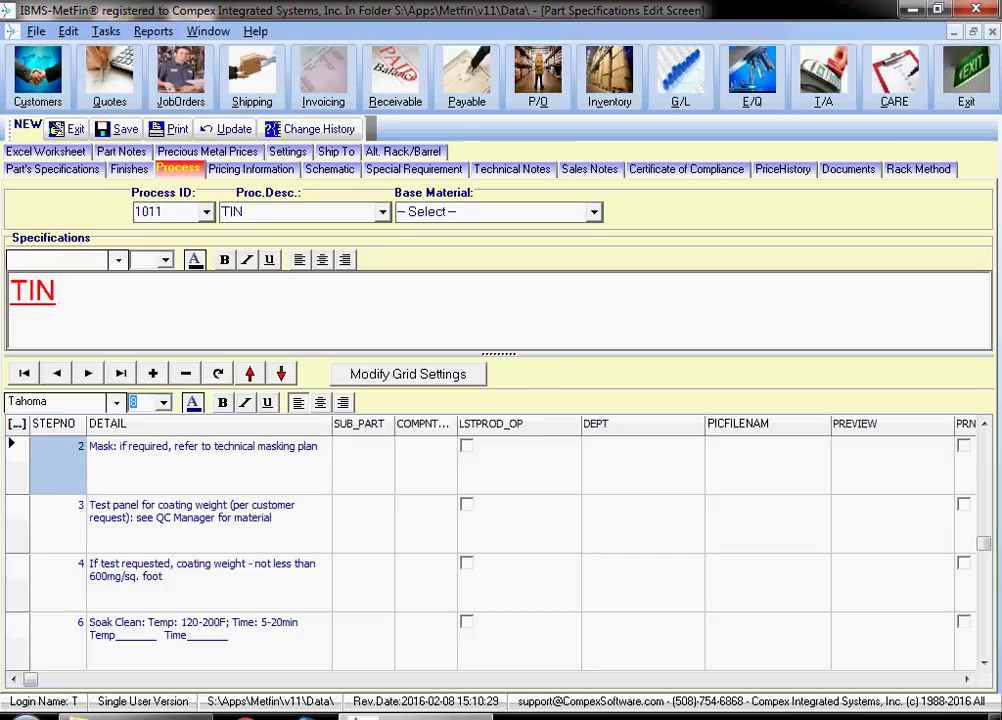
- Place a custom column after STEPNO in the process grid, head it Sub-Step and enable it
{"action": "left_click", "coordinate": [408, 374]}
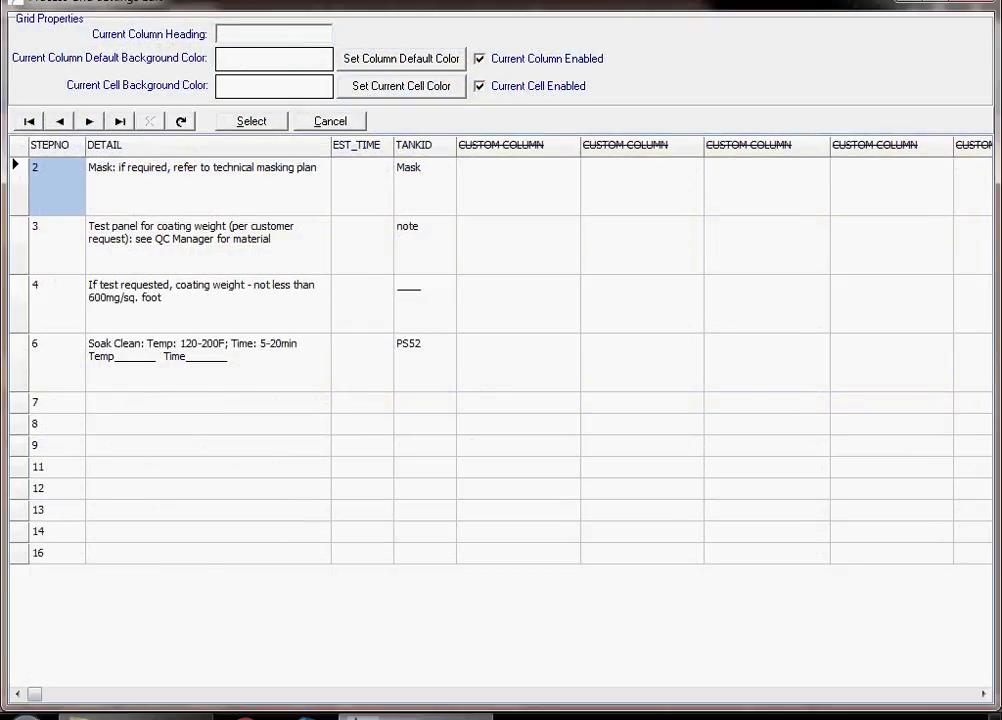
{"action": "left_click_drag", "start_coordinate": [518, 145], "coordinate": [86, 145]}
{"action": "left_click", "coordinate": [266, 33]}
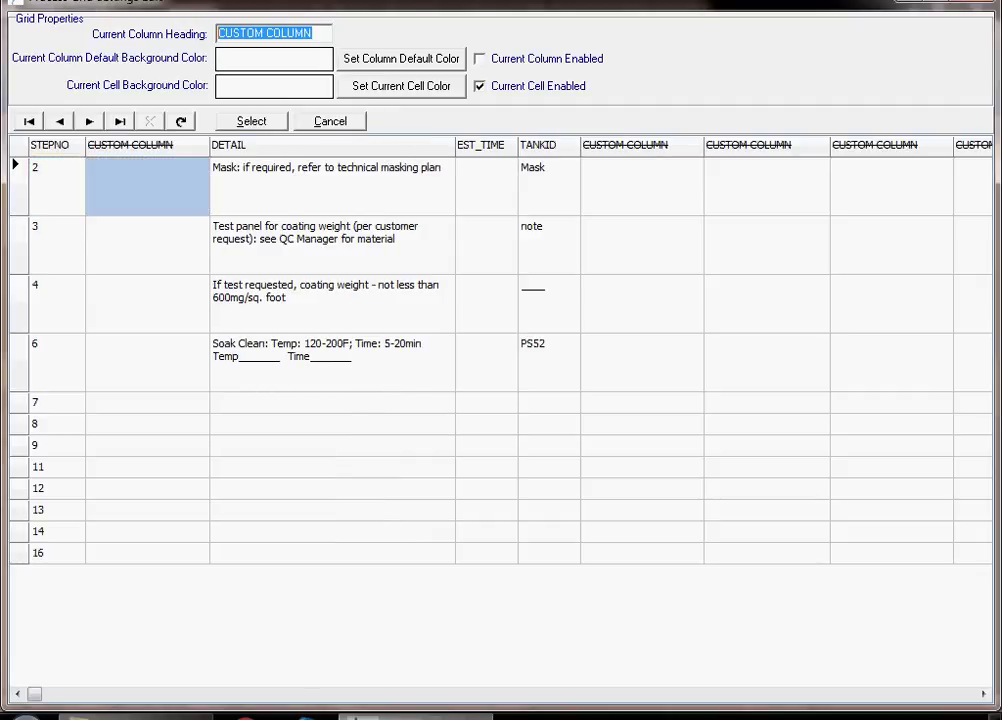
{"action": "type", "text": "Sub-Step"}
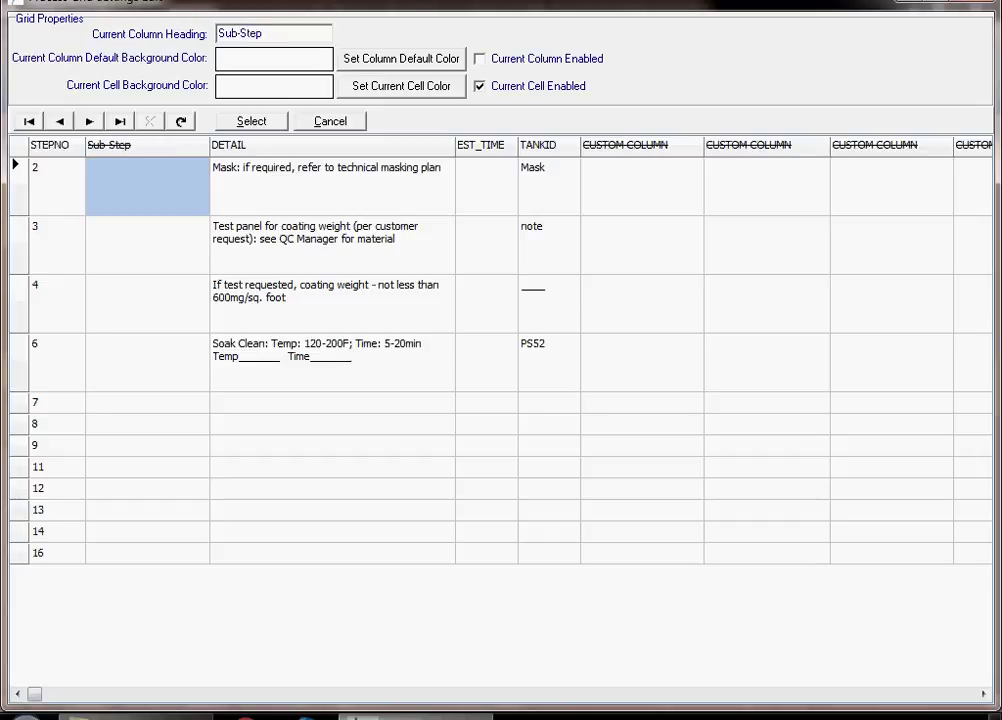
{"action": "left_click", "coordinate": [480, 58]}
{"action": "left_click", "coordinate": [147, 186]}
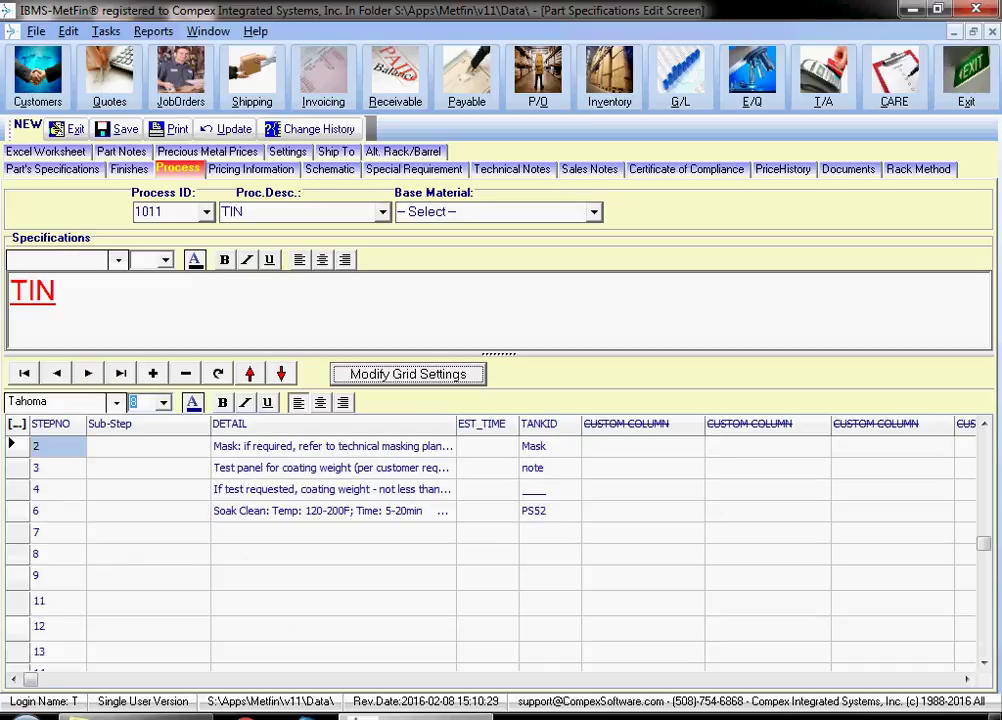
- Enter Rack Instructions as the sub-step of process step 2
{"action": "left_click", "coordinate": [148, 447]}
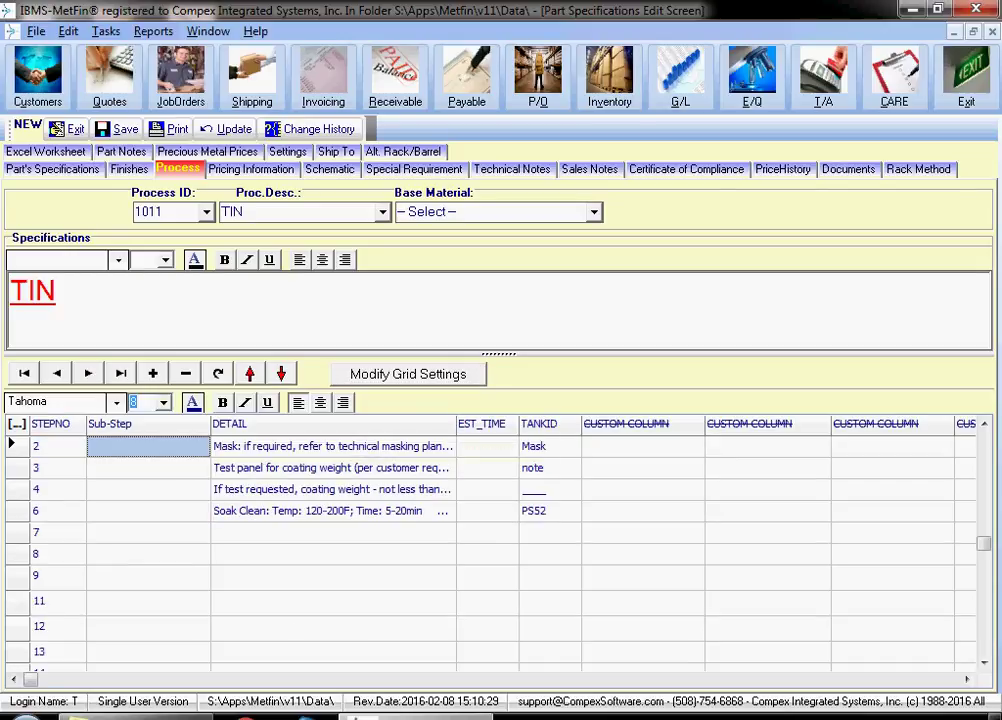
{"action": "type", "text": "Rackin"}
{"action": "key", "text": "BackSpace"}
{"action": "key", "text": "BackSpace"}
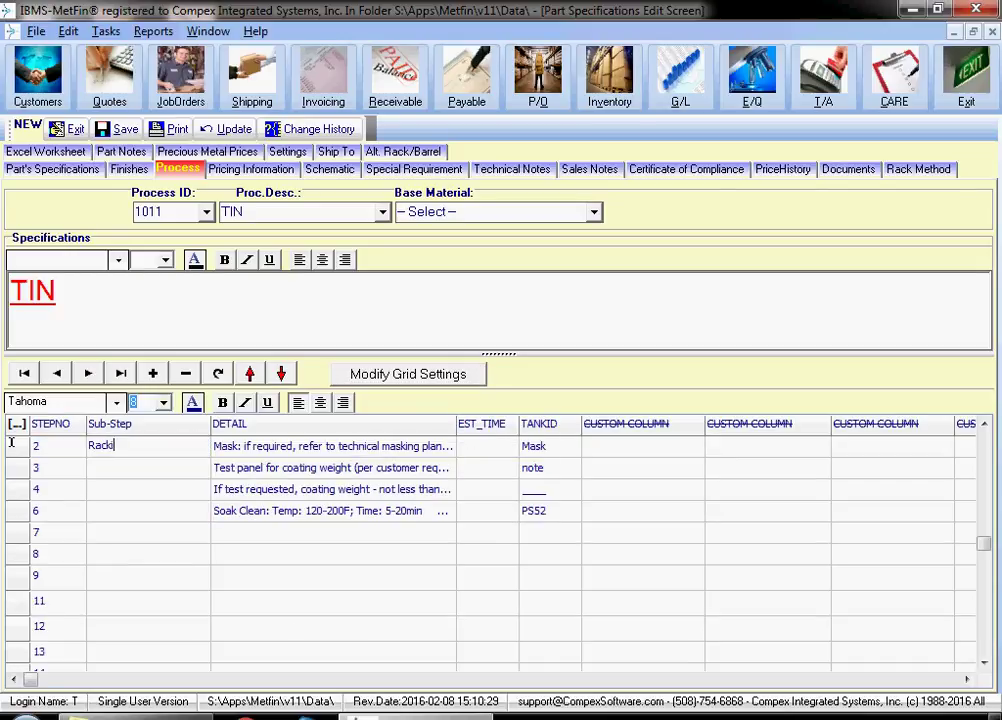
{"action": "type", "text": "Instructions"}
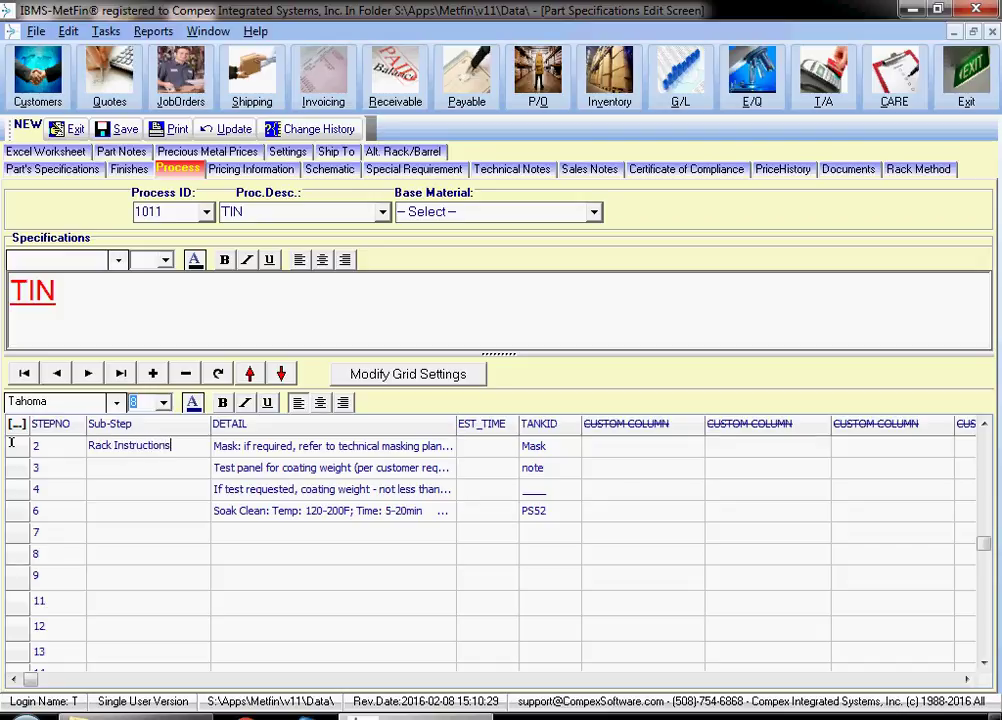
{"action": "key", "text": "Return"}
- Enter Packing Instruction as the sub-step of process step 6
{"action": "key", "text": "Down"}
{"action": "key", "text": "Down"}
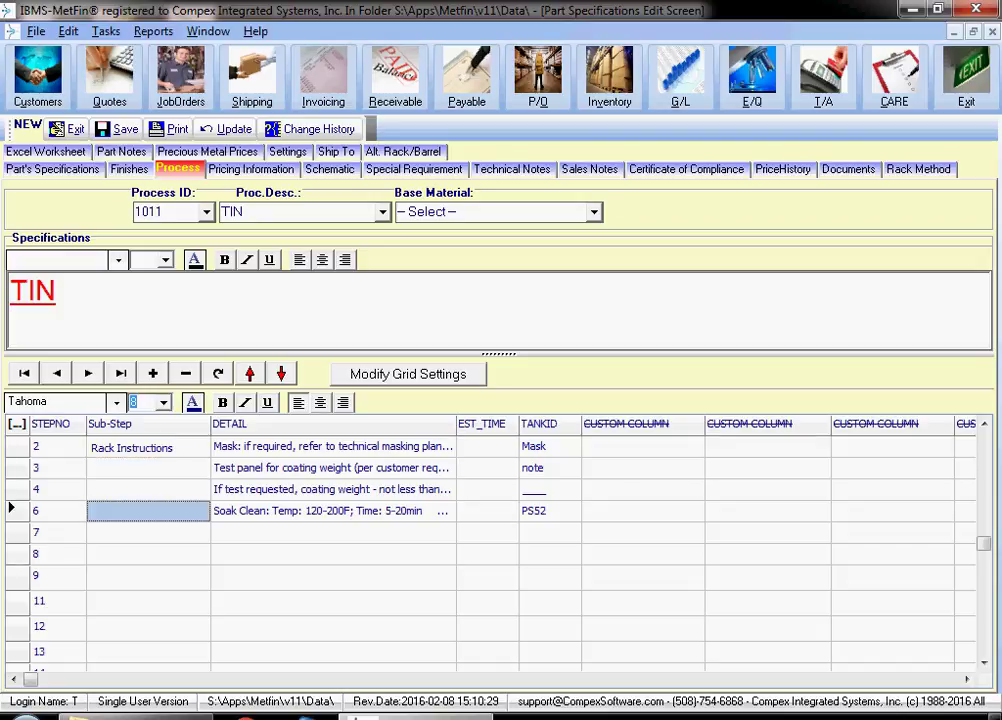
{"action": "type", "text": "Packing Instruction"}
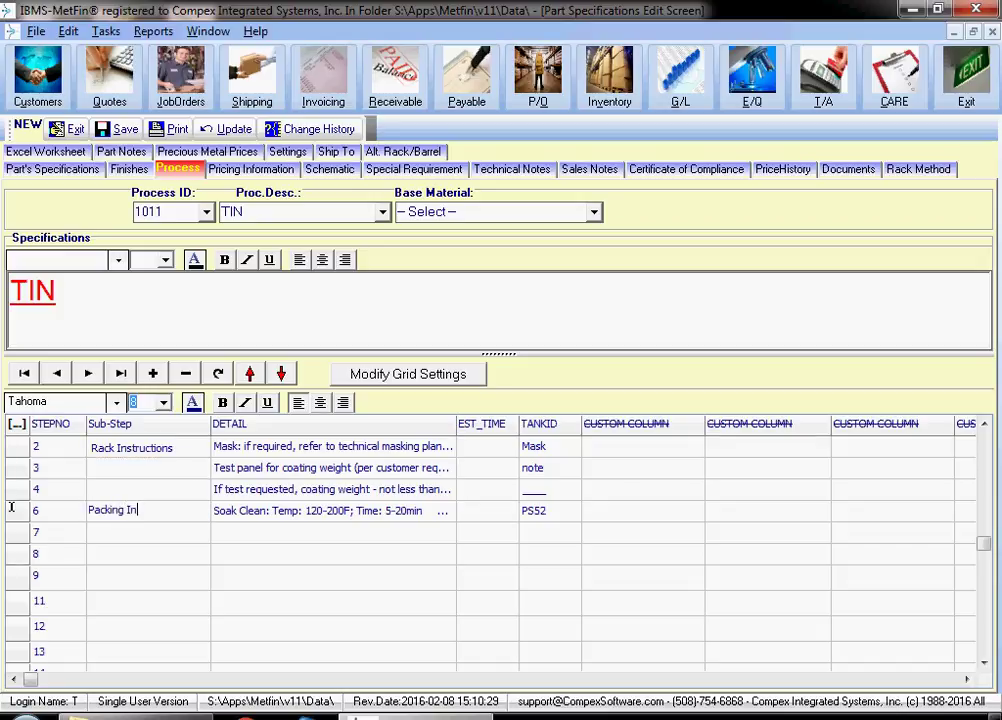
{"action": "key", "text": "Escape"}
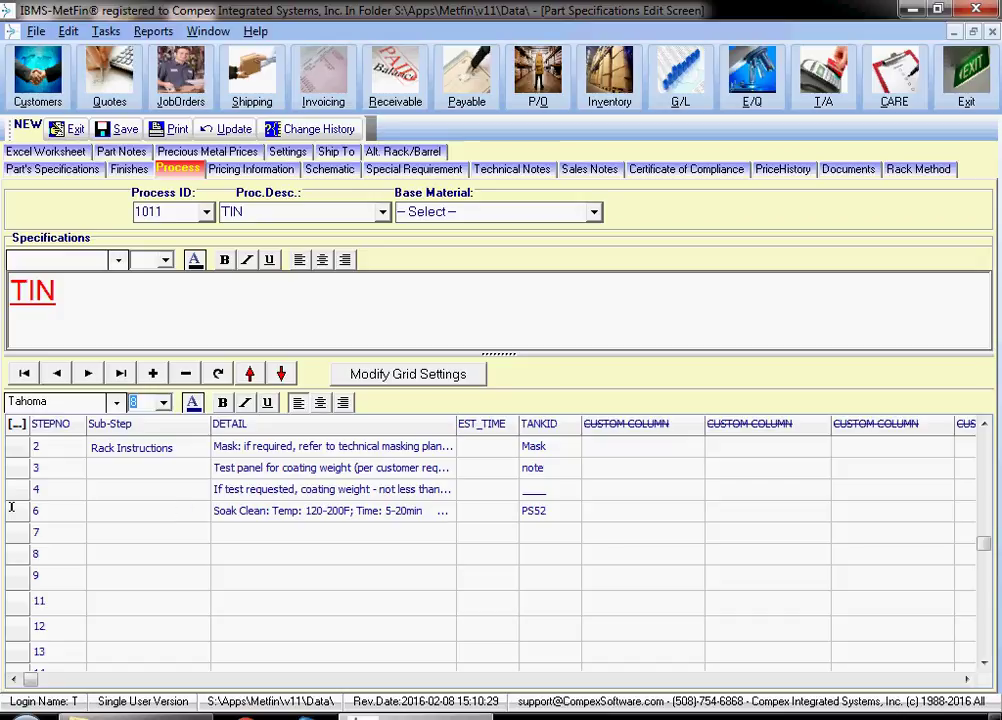
{"action": "left_click", "coordinate": [215, 577]}
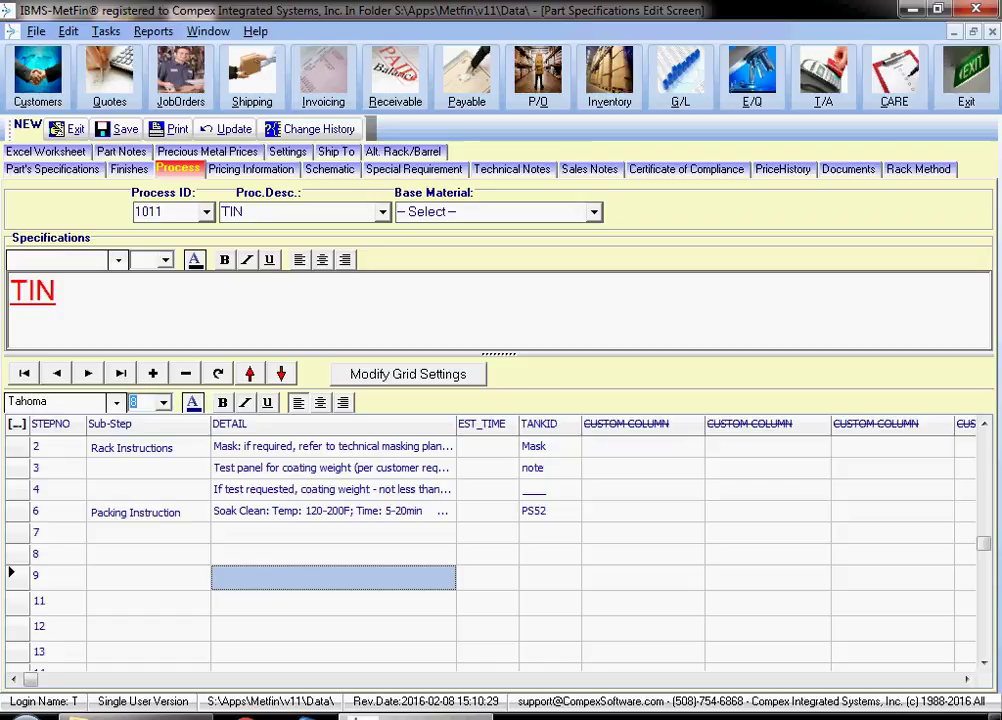
{"action": "left_click", "coordinate": [333, 467]}
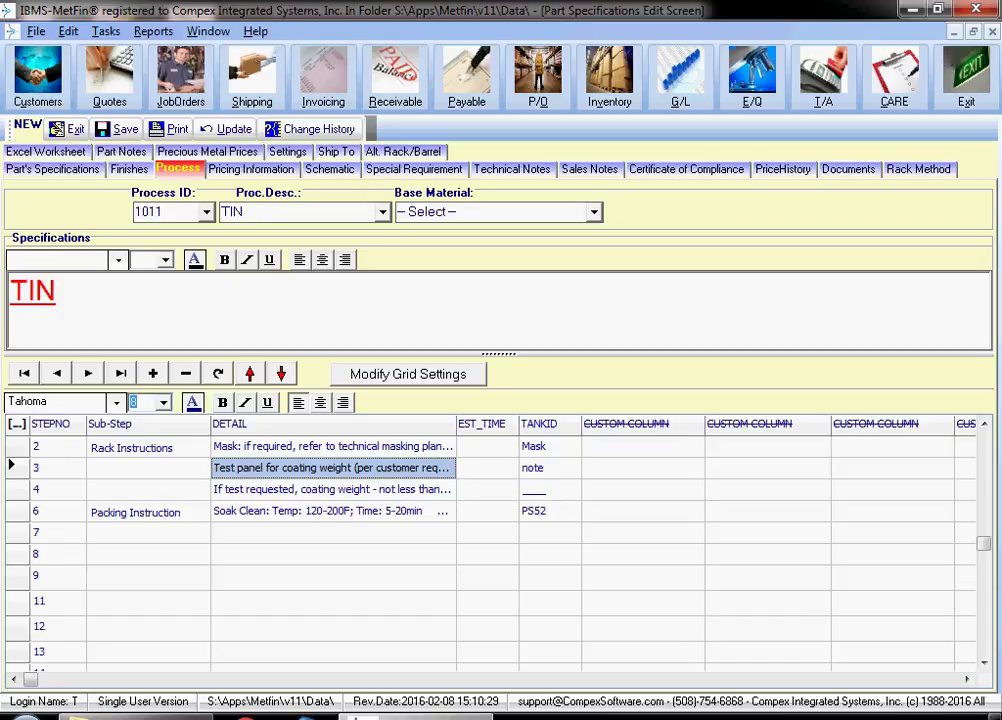
- Open process 1003, COPPER, NICKEL & GOLD, for editing from the job order module's process lookup
{"action": "left_click", "coordinate": [180, 72]}
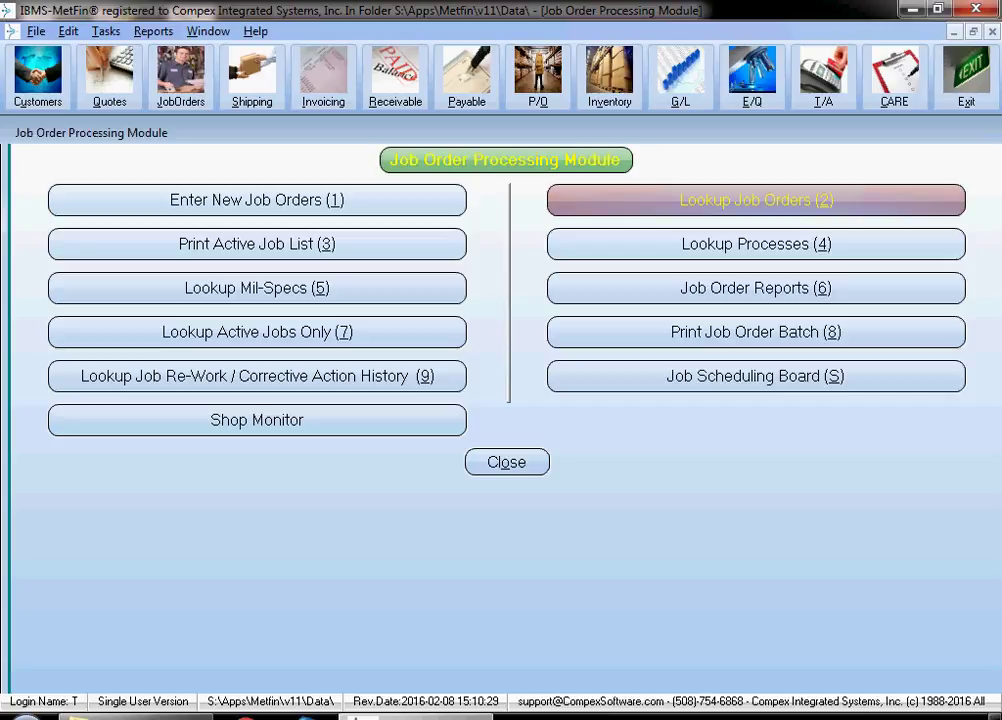
{"action": "left_click", "coordinate": [756, 200]}
{"action": "left_click", "coordinate": [38, 124]}
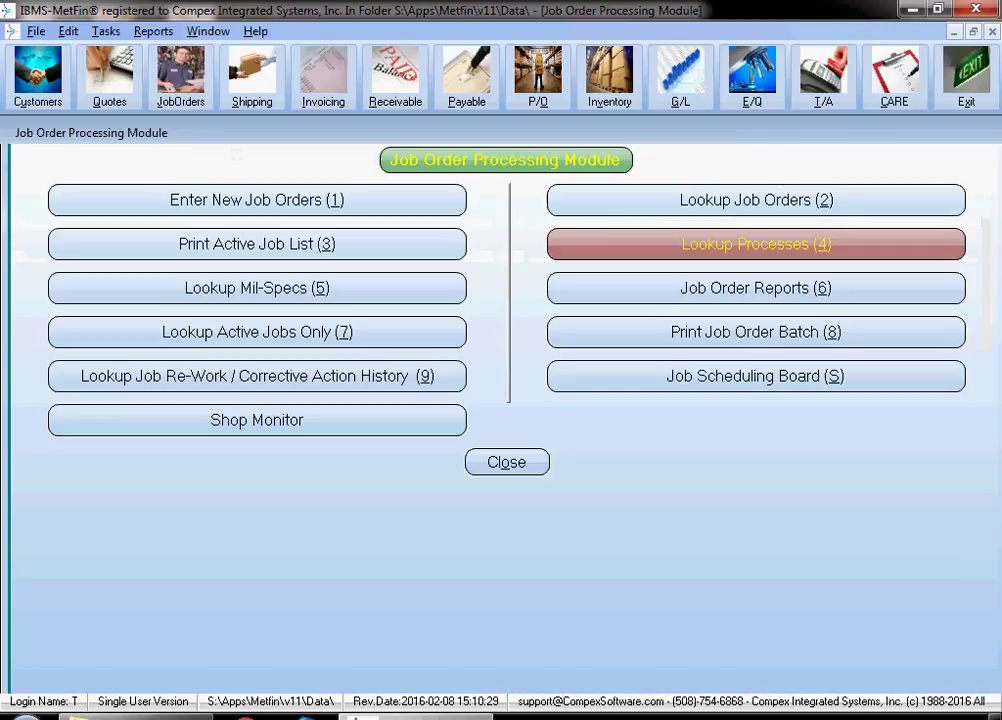
{"action": "left_click", "coordinate": [735, 246]}
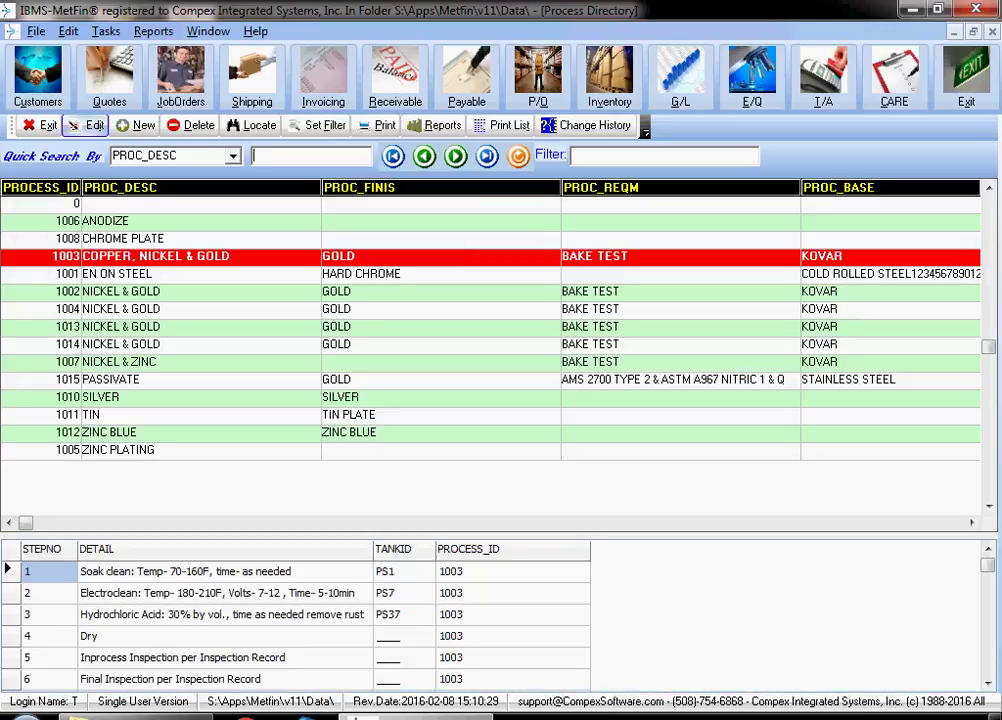
{"action": "left_click", "coordinate": [86, 125]}
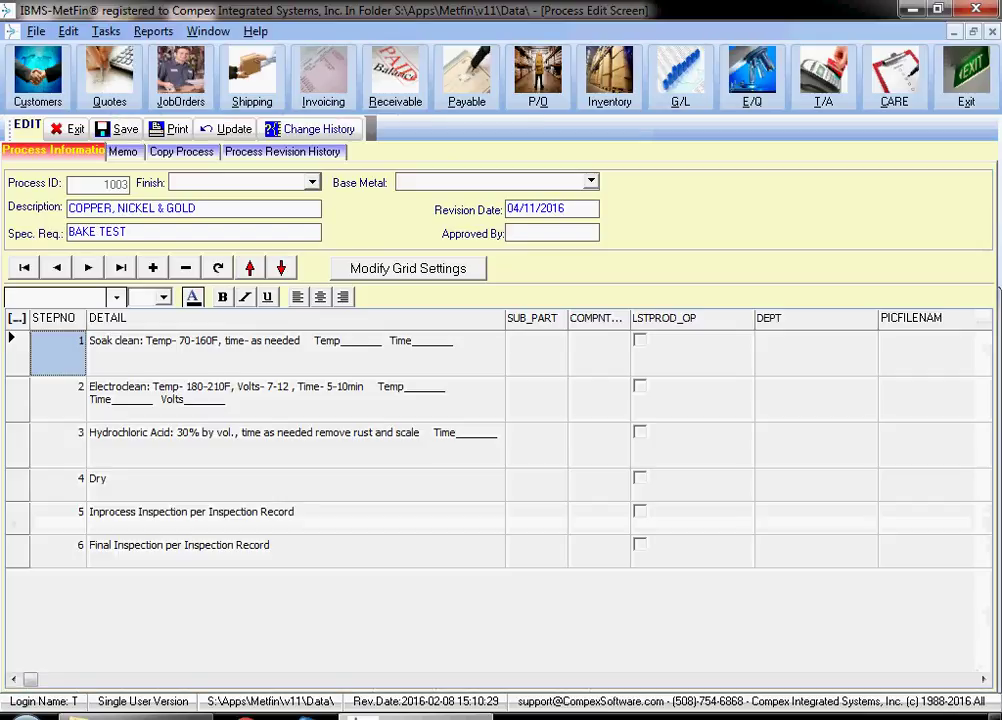
- Insert a new first step in process 1003 and fill its detail with the DEGREASE text from the procedure file
{"action": "left_click", "coordinate": [153, 268]}
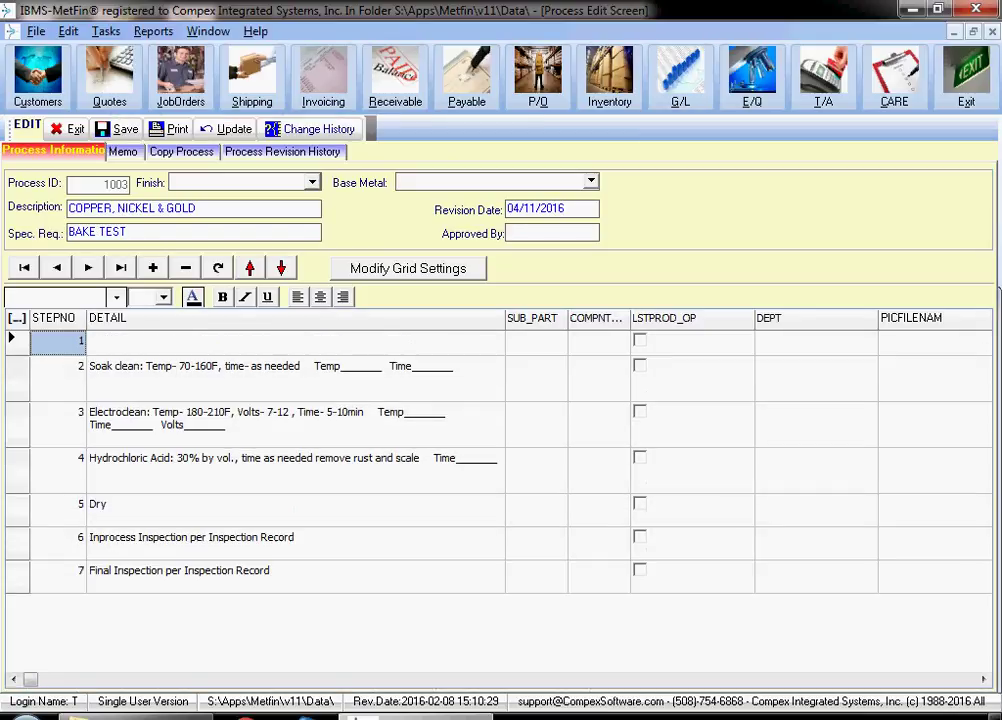
{"action": "right_click", "coordinate": [122, 343]}
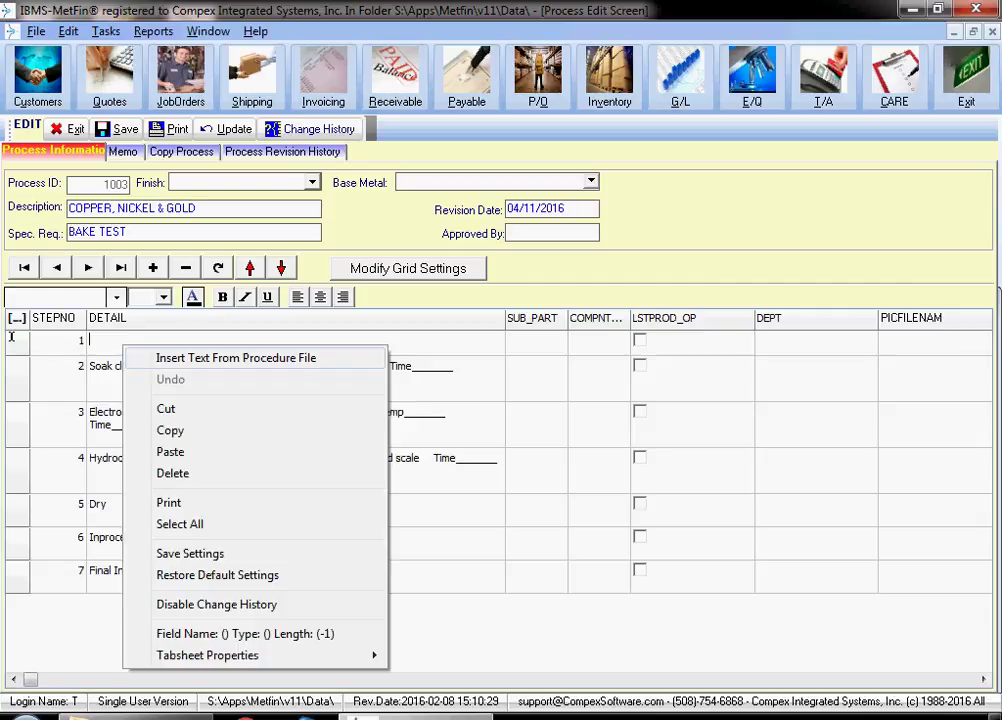
{"action": "left_click", "coordinate": [236, 358]}
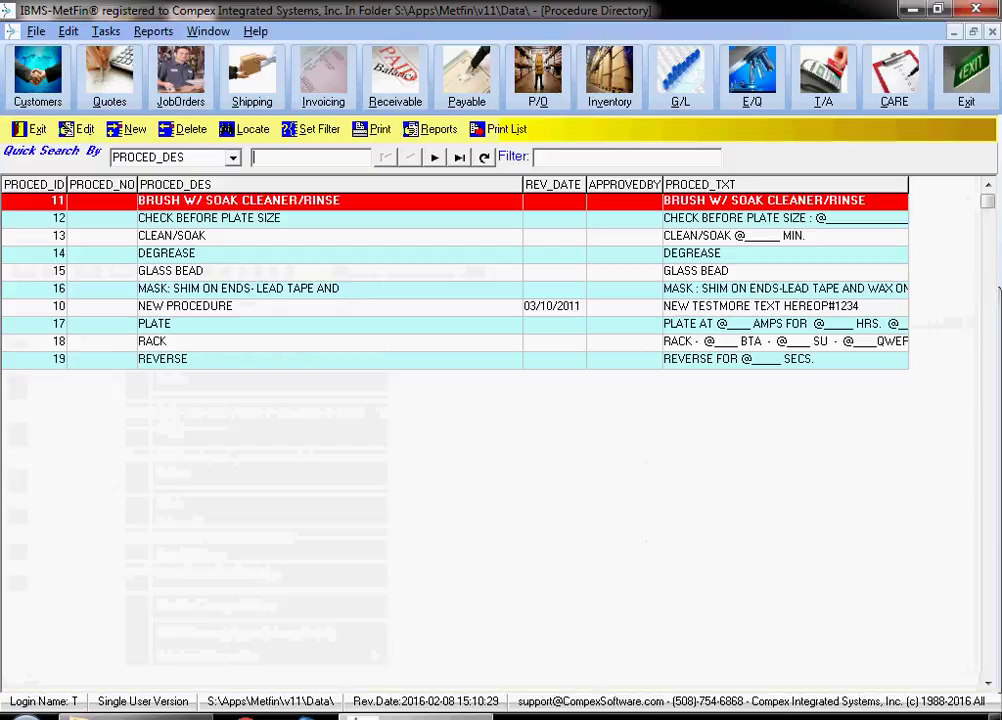
{"action": "key", "text": "Down"}
{"action": "key", "text": "Down"}
{"action": "key", "text": "Down"}
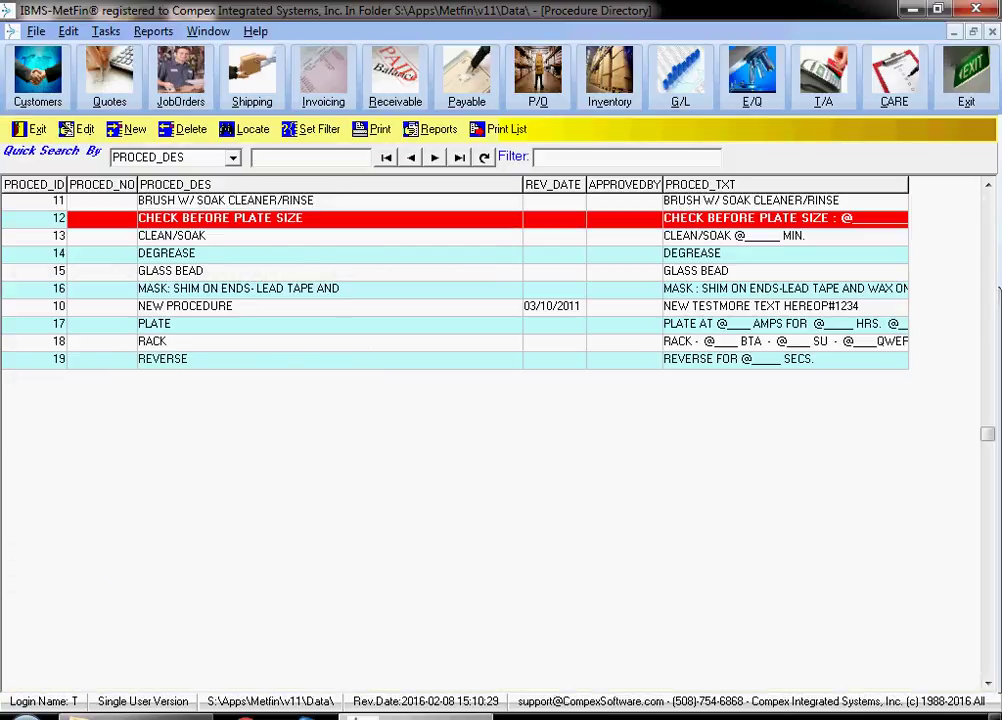
{"action": "key", "text": "Return"}
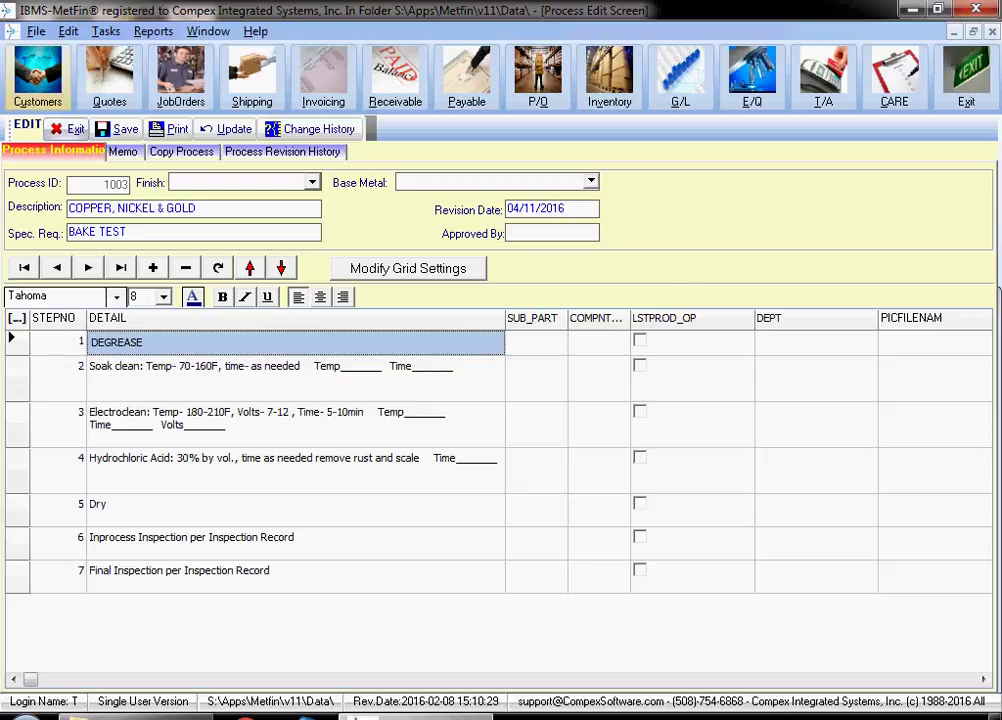
- Exit process 1003 and the job order module, and look through the remaining columns of the part's process grid
{"action": "left_click", "coordinate": [70, 128]}
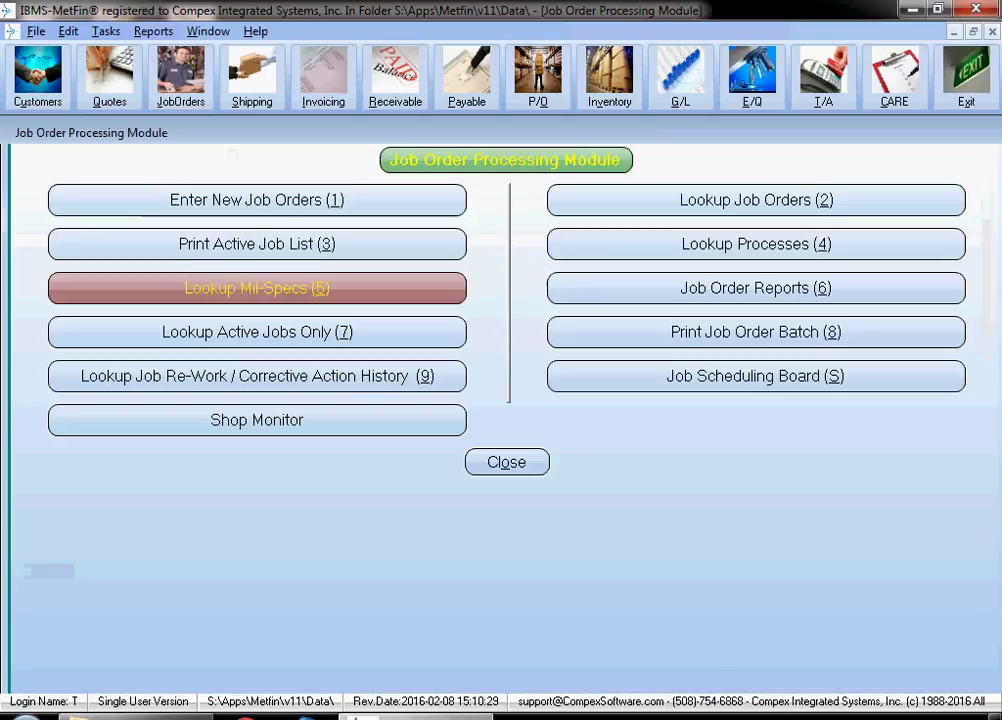
{"action": "left_click", "coordinate": [40, 125]}
{"action": "left_click", "coordinate": [505, 463]}
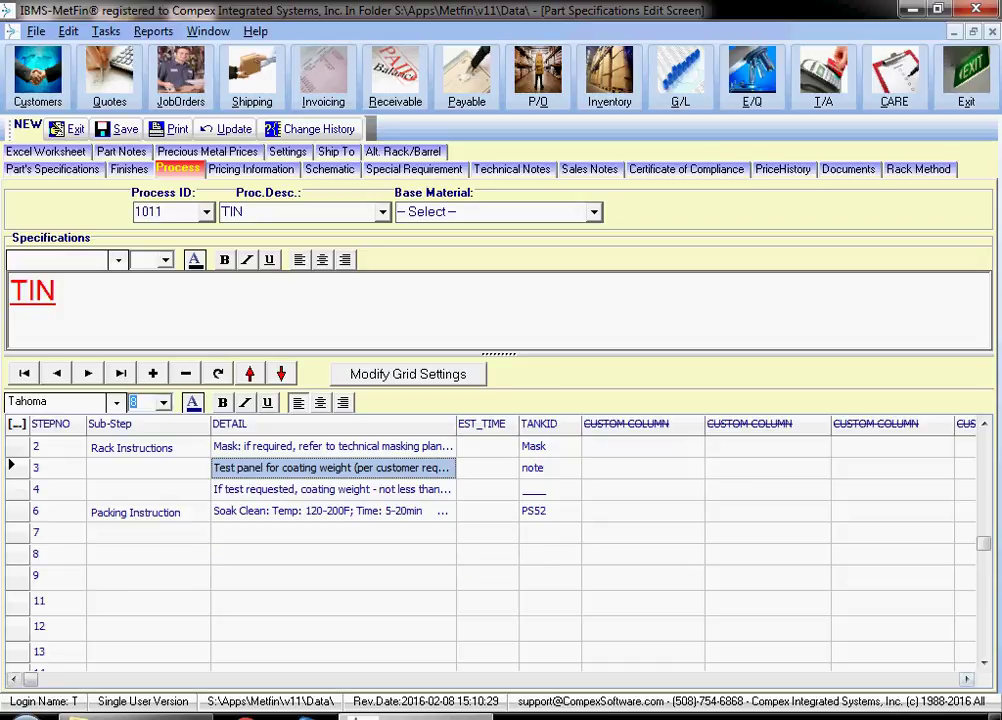
{"action": "scroll", "coordinate": [490, 550], "scroll_direction": "right", "scroll_amount": 10}
{"action": "scroll", "coordinate": [490, 550], "scroll_direction": "right", "scroll_amount": 10}
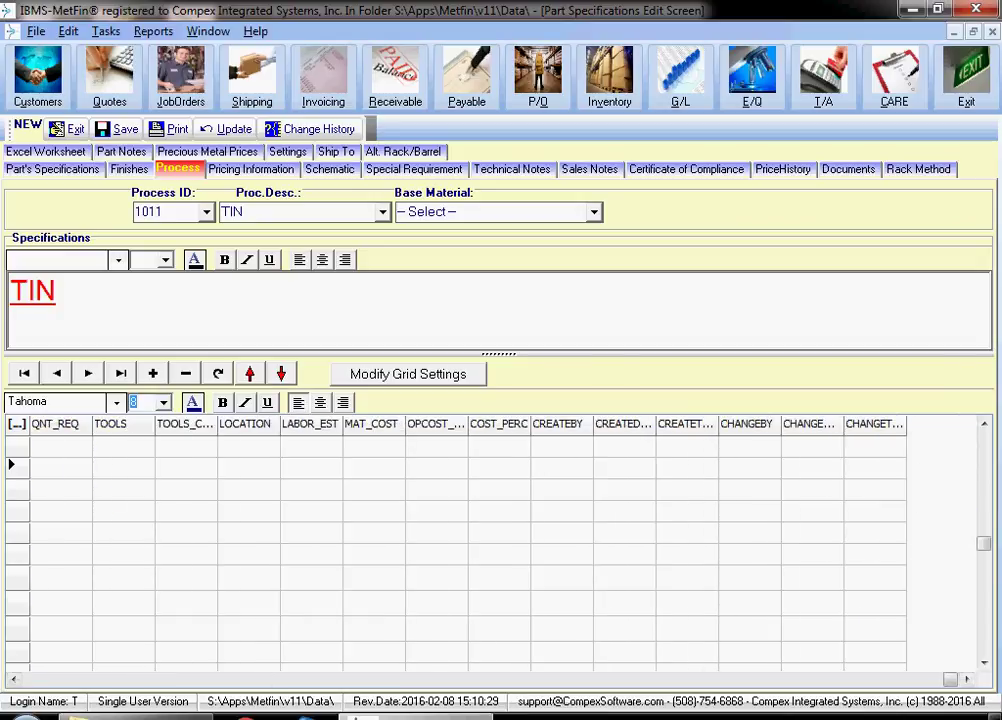
{"action": "scroll", "coordinate": [490, 550], "scroll_direction": "left", "scroll_amount": 20}
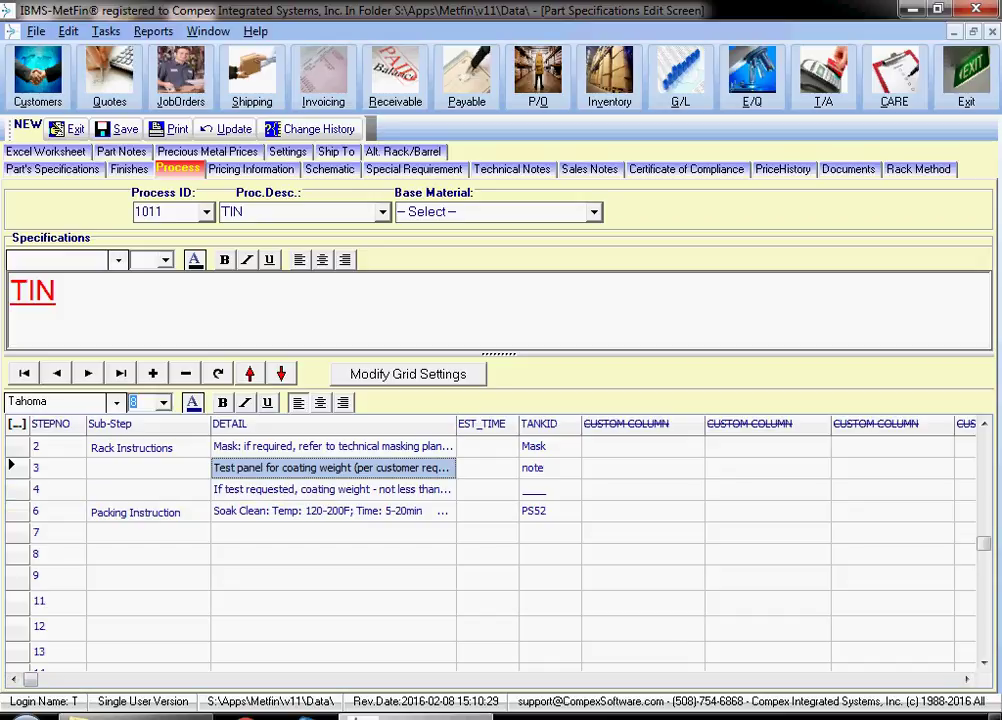
- Attach the picture Mask4.jpg to the line item of process step 3 and return to the part's process grid
{"action": "double_click", "coordinate": [12, 467]}
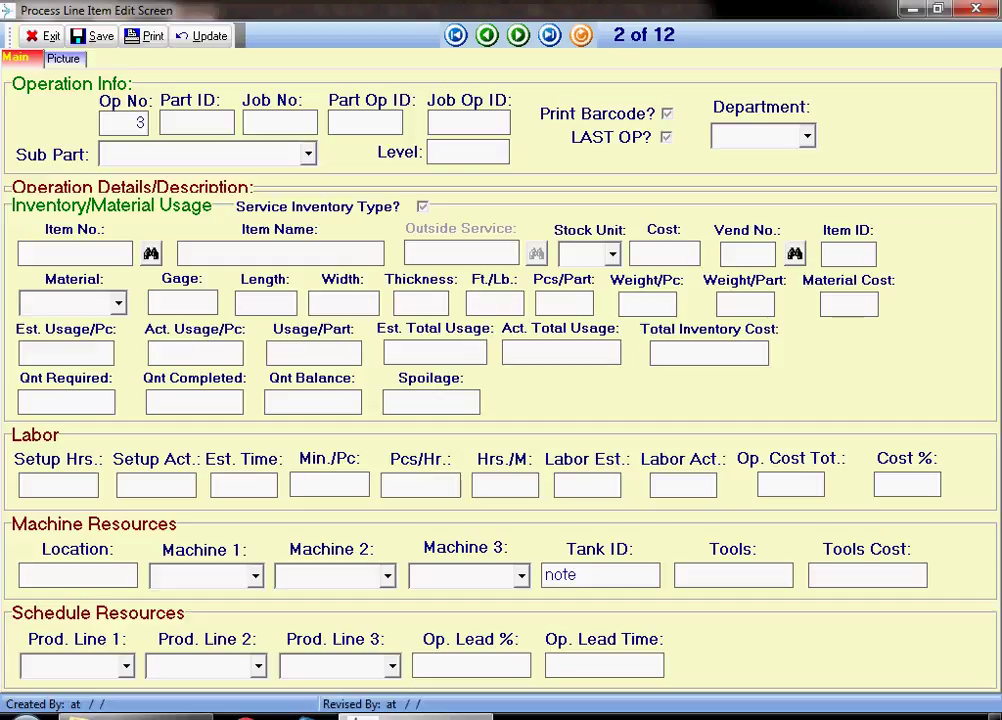
{"action": "left_click", "coordinate": [420, 485]}
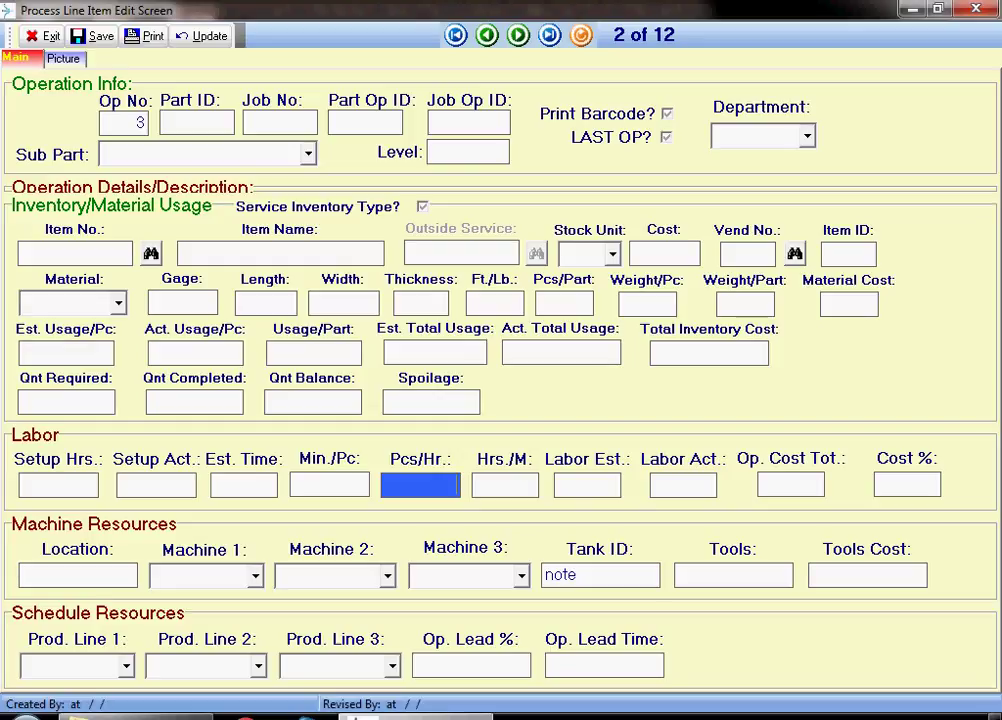
{"action": "left_click", "coordinate": [64, 58]}
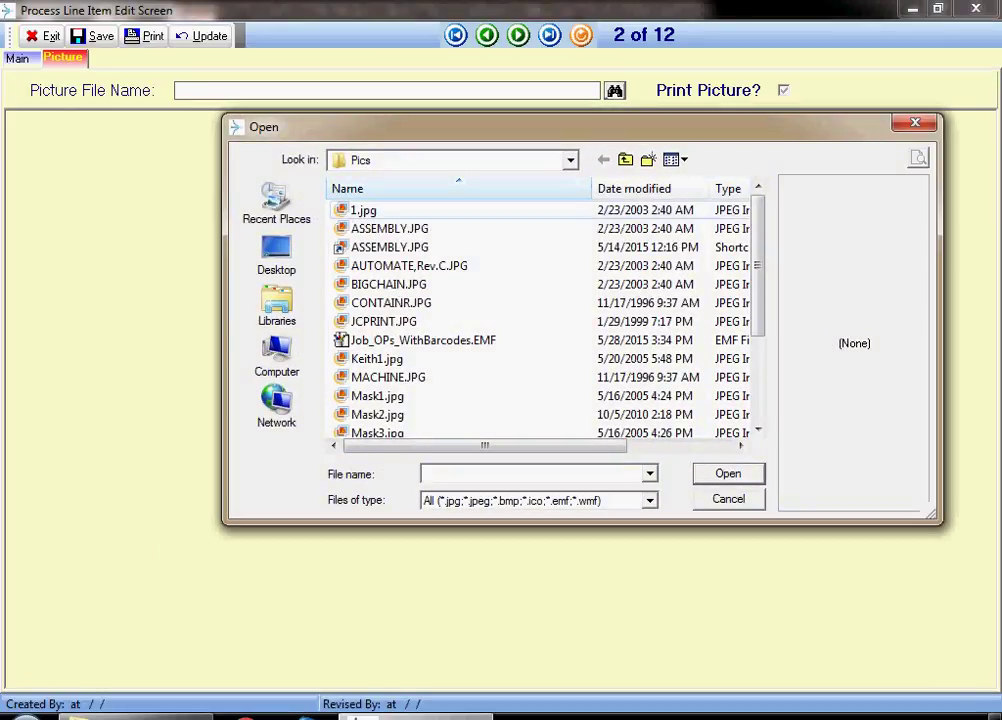
{"action": "scroll", "coordinate": [460, 340], "scroll_direction": "down", "scroll_amount": 3}
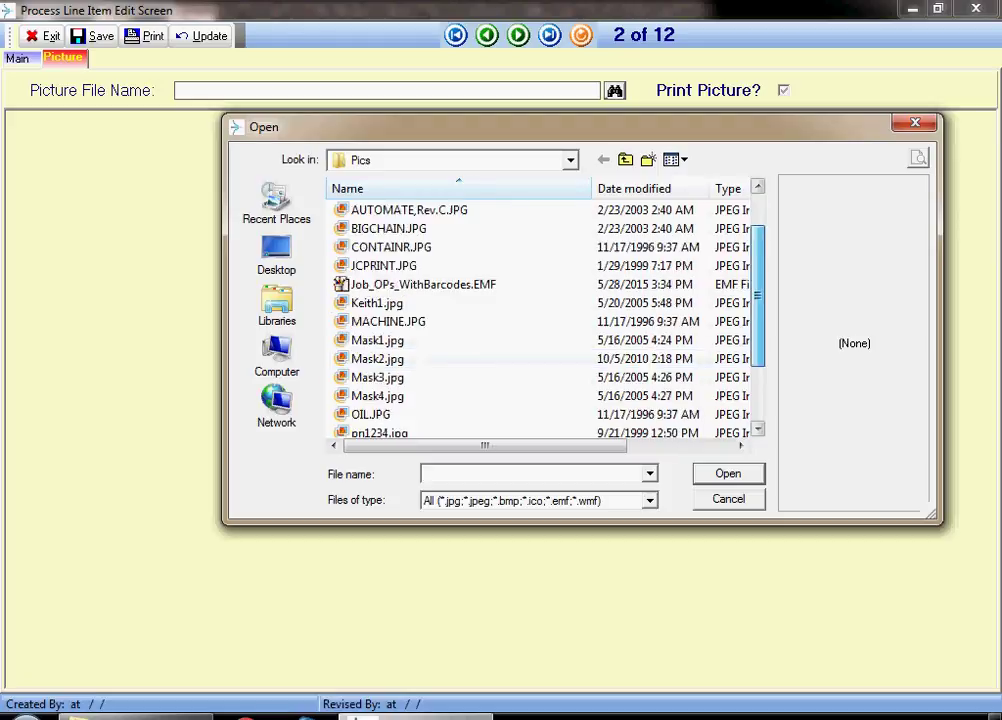
{"action": "left_click", "coordinate": [377, 321]}
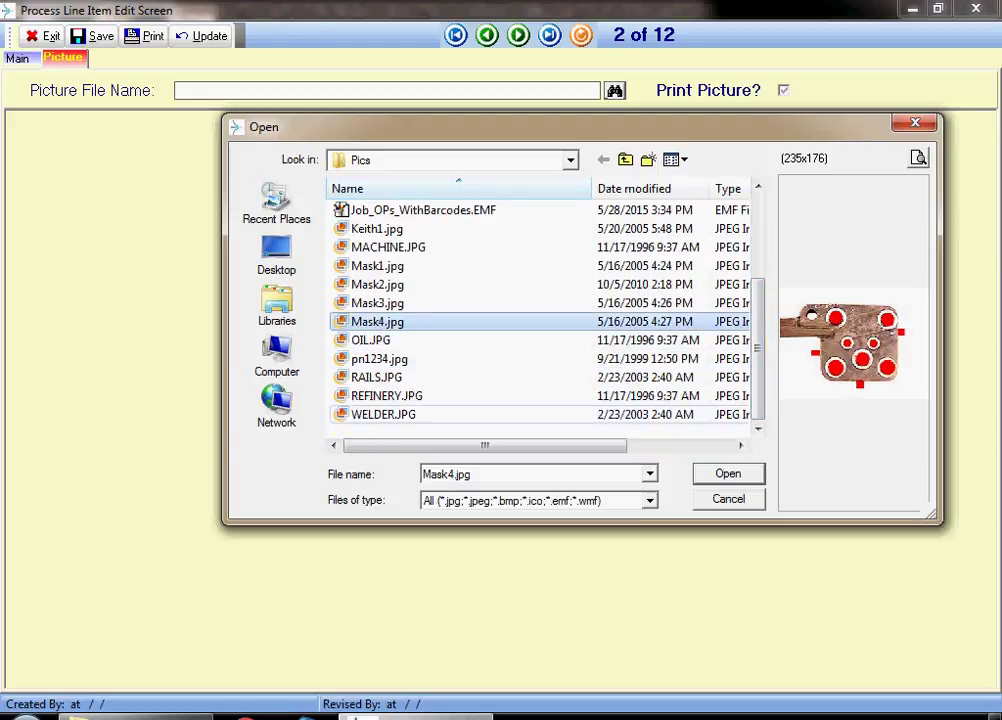
{"action": "key", "text": "Return"}
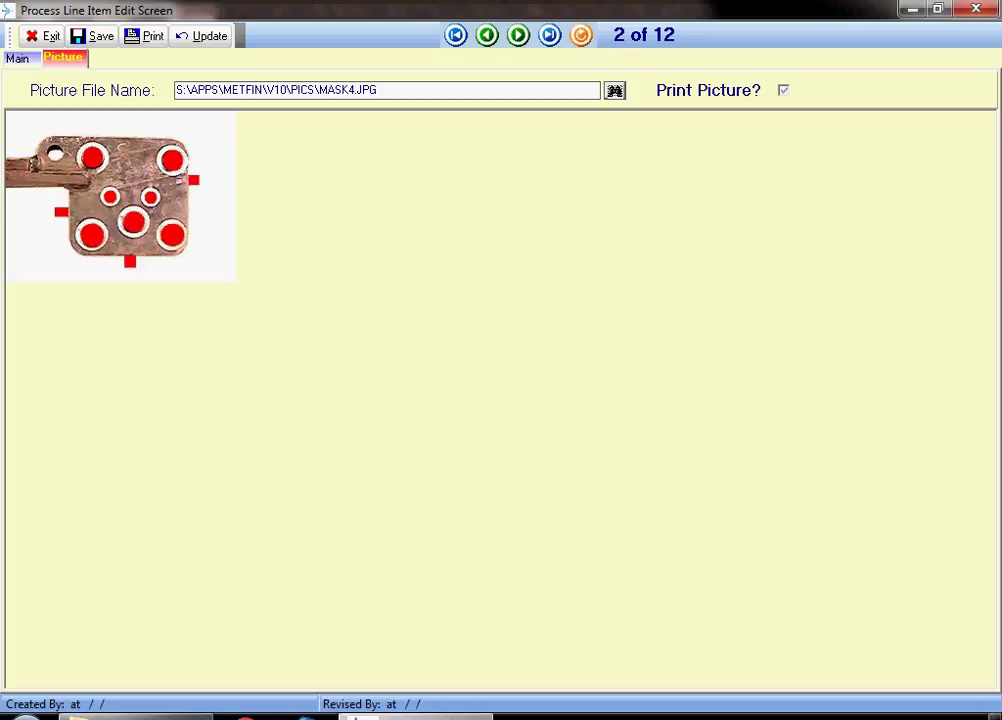
{"action": "left_click", "coordinate": [17, 58]}
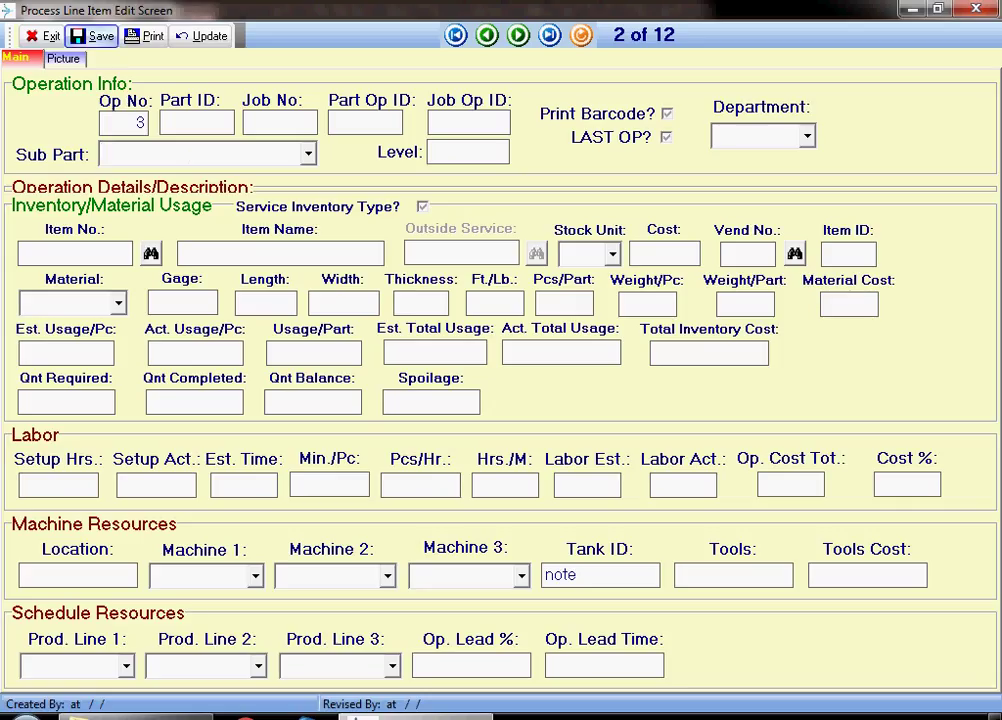
{"action": "left_click", "coordinate": [44, 36]}
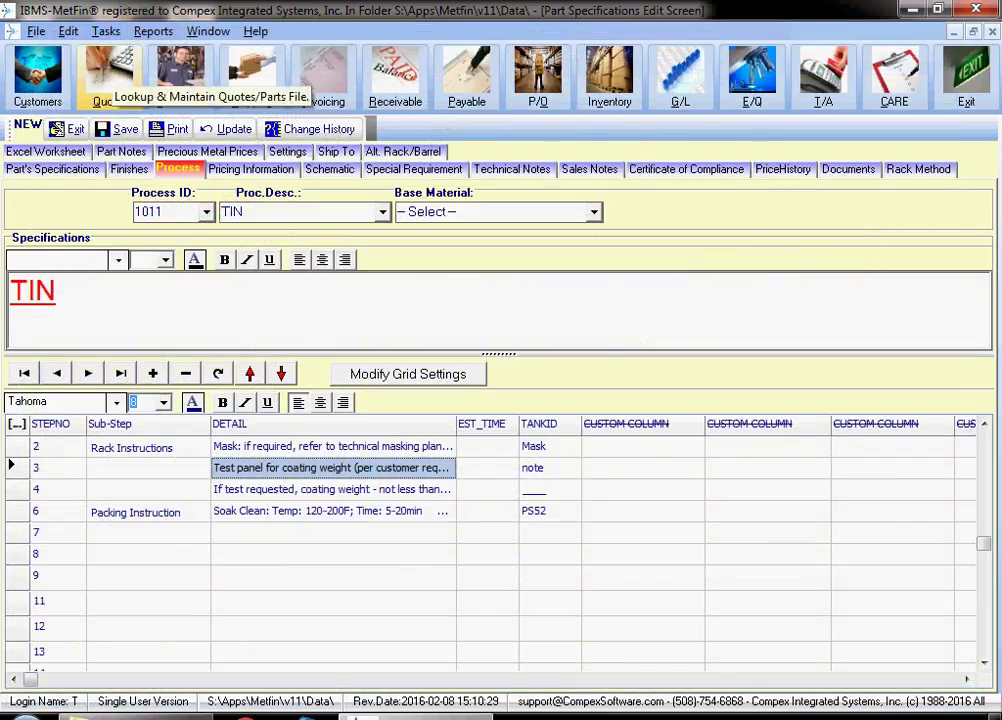